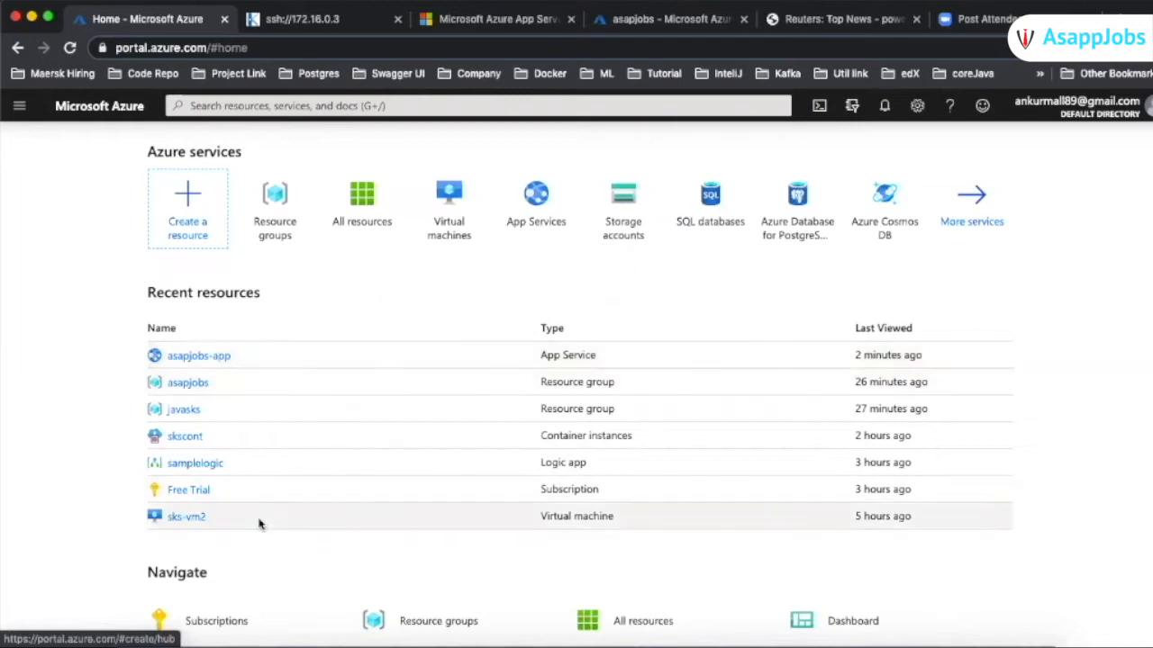
# Open the sks-vm2 virtual machine and bring up its RDP connection settings
pyautogui.scroll(-1, 294, 407)
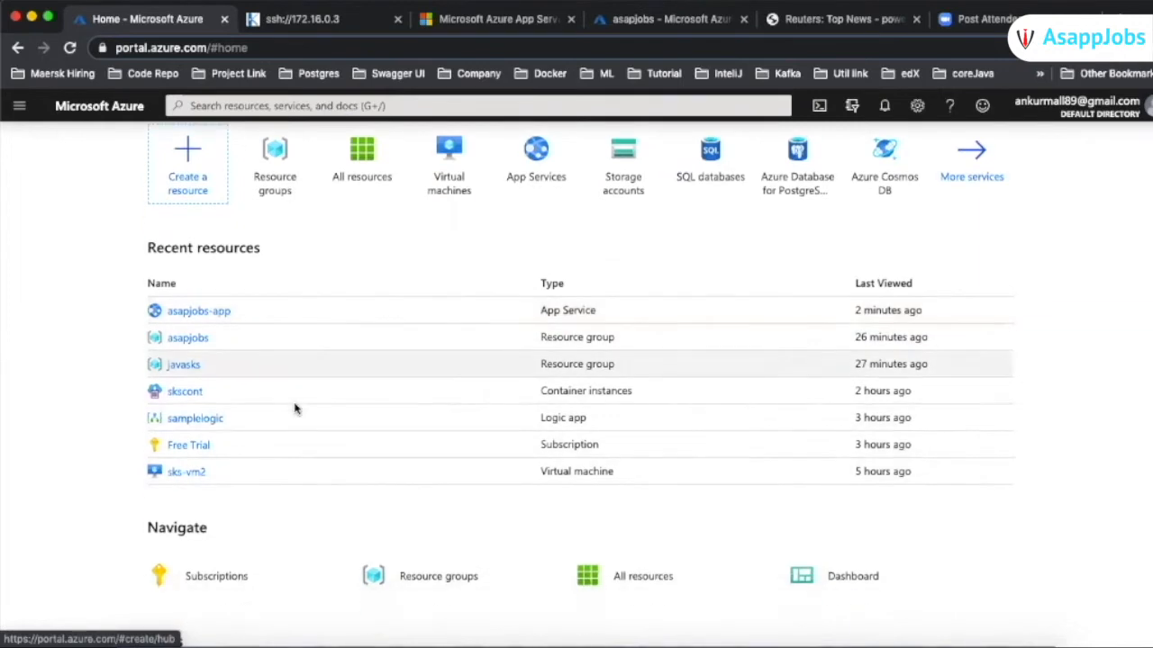
pyautogui.click(178, 475)
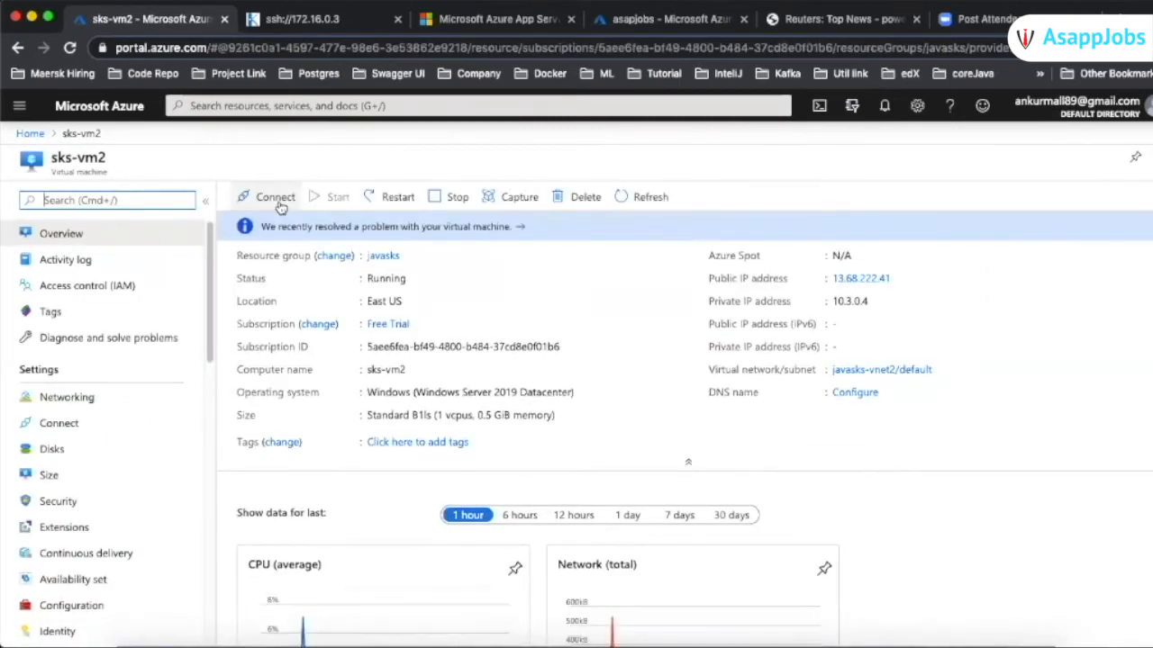
pyautogui.click(281, 205)
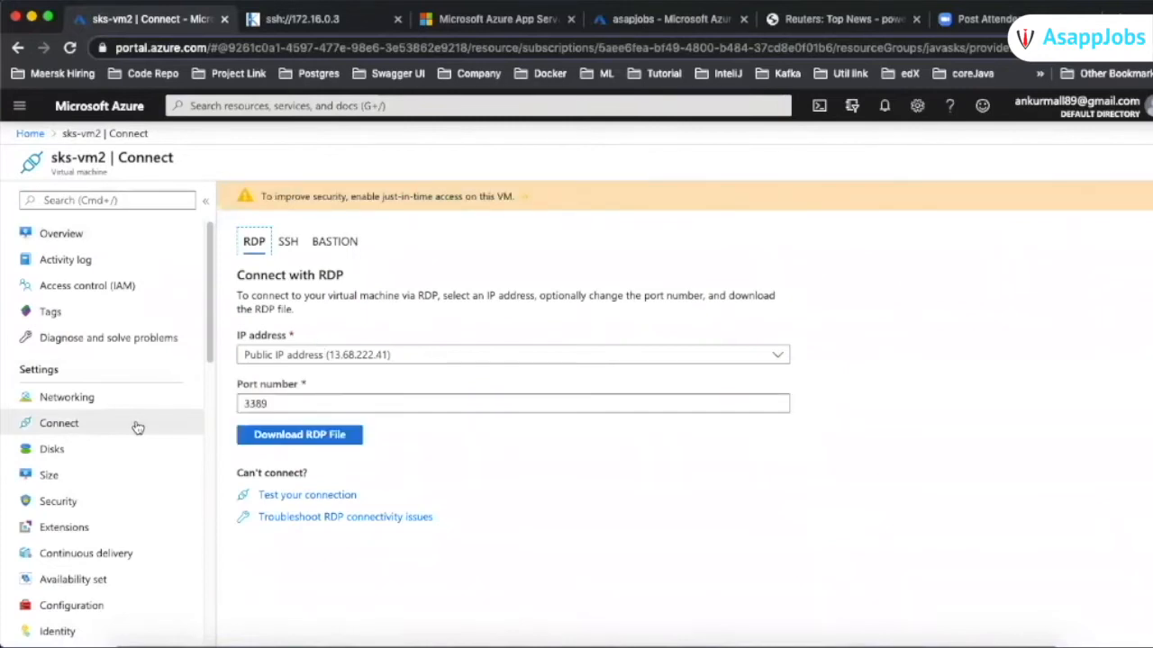
pyautogui.click(63, 237)
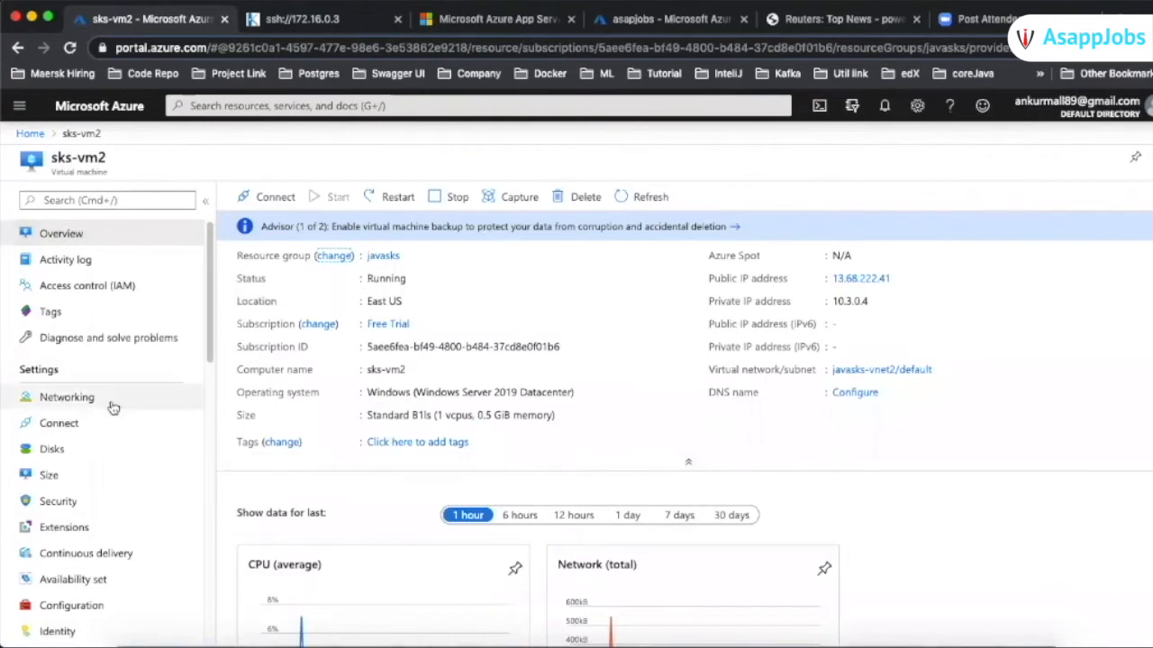
pyautogui.click(267, 203)
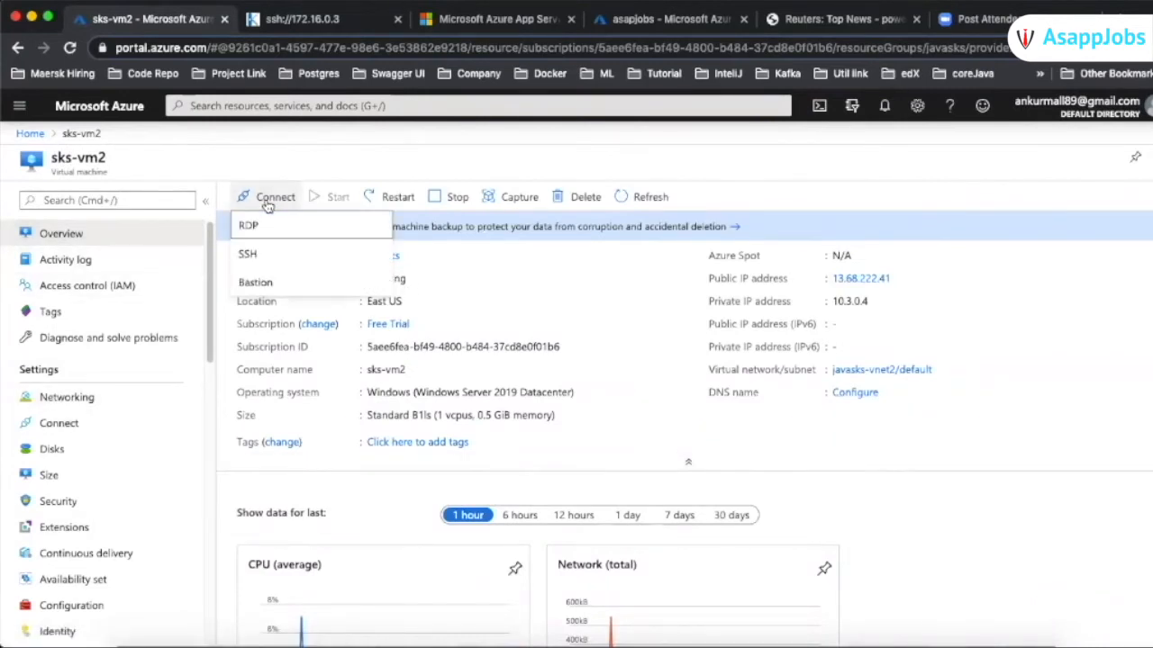
pyautogui.click(249, 226)
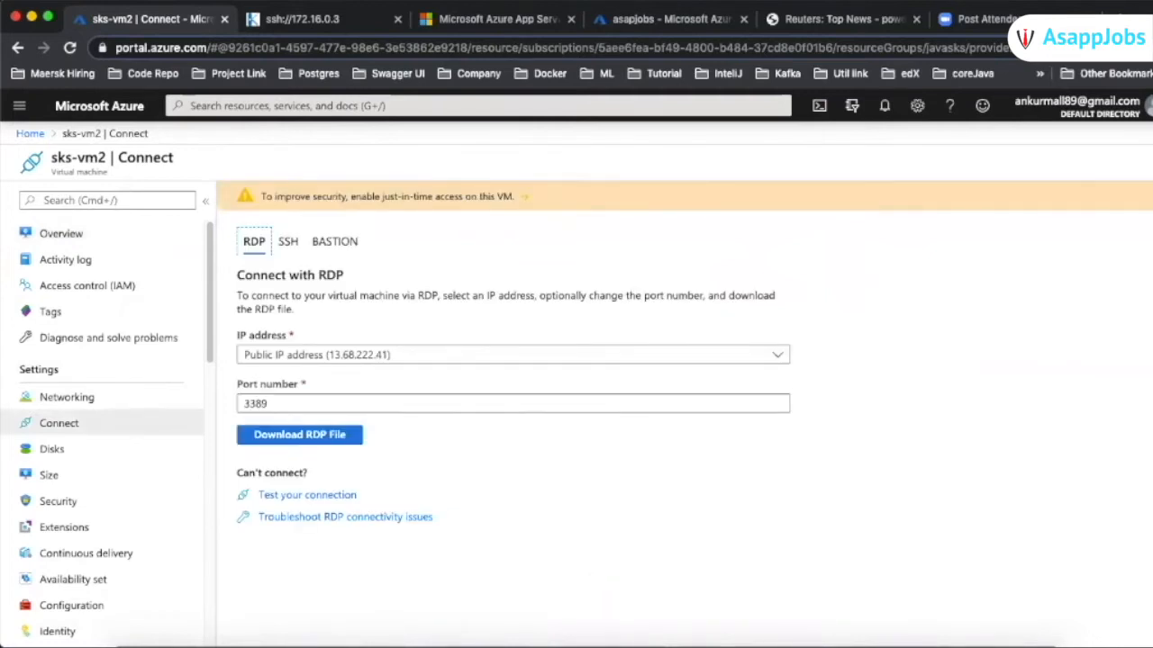
pyautogui.click(145, 644)
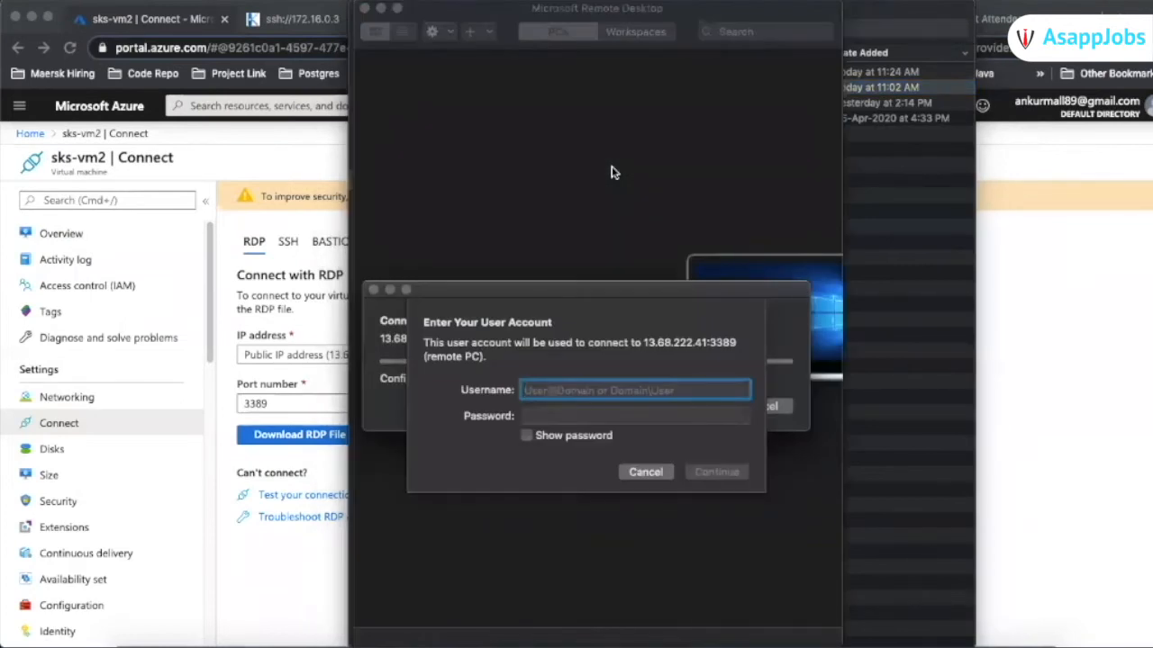
pyautogui.write('javasks')
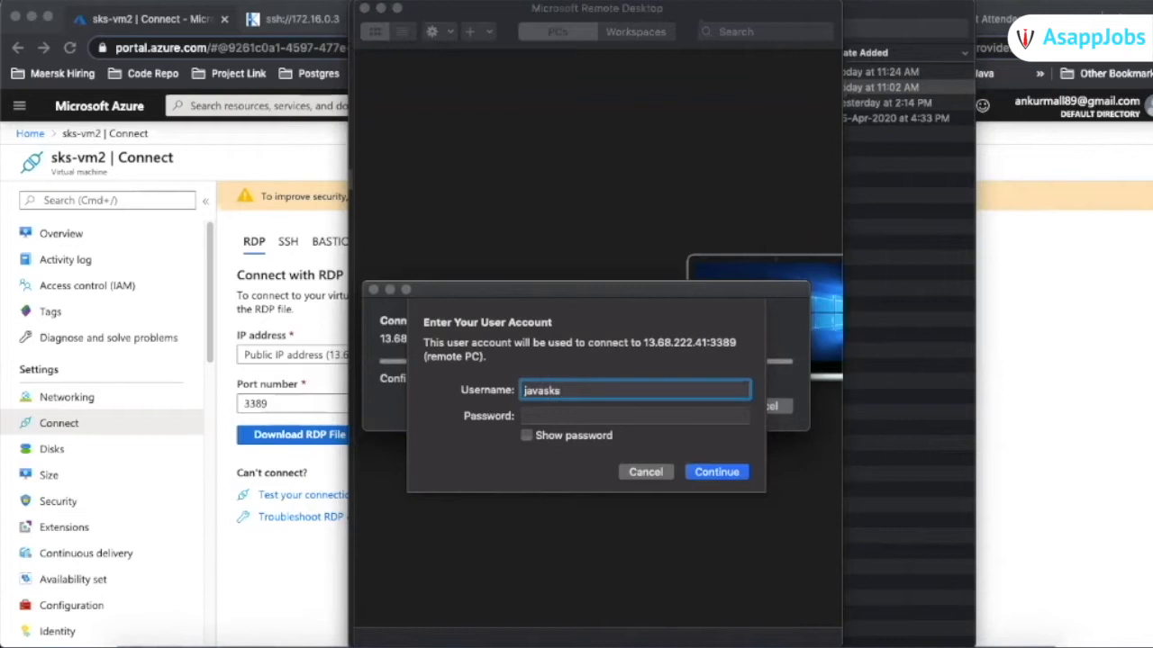
pyautogui.press('Tab')
pyautogui.write('************')
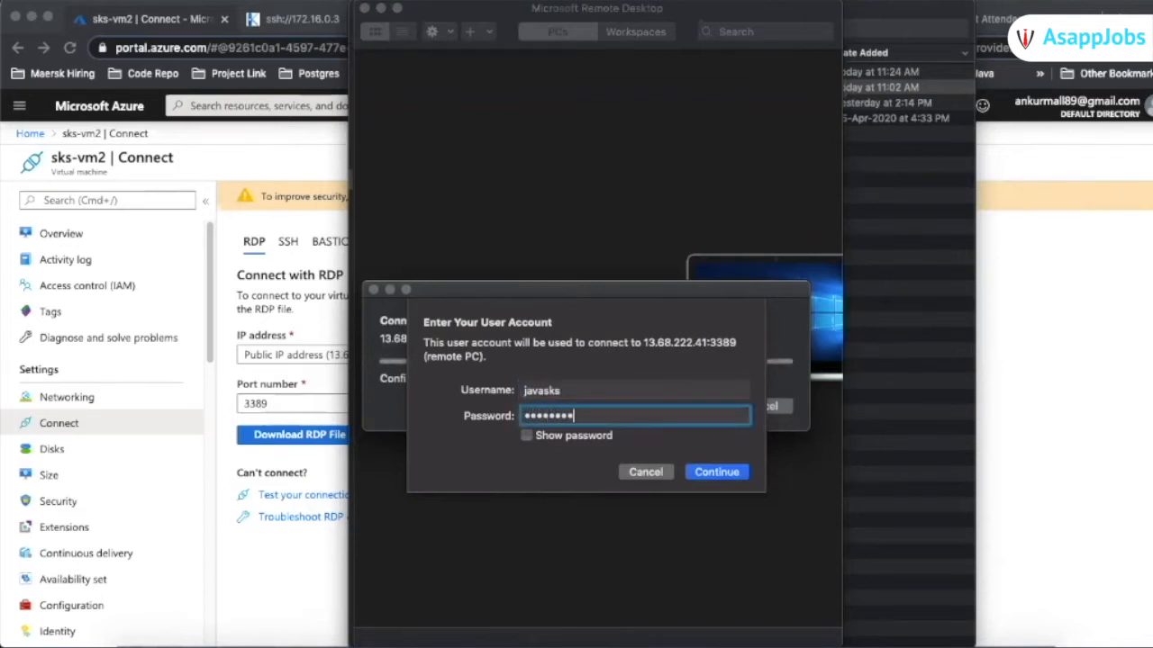
pyautogui.write('***')
pyautogui.click(726, 471)
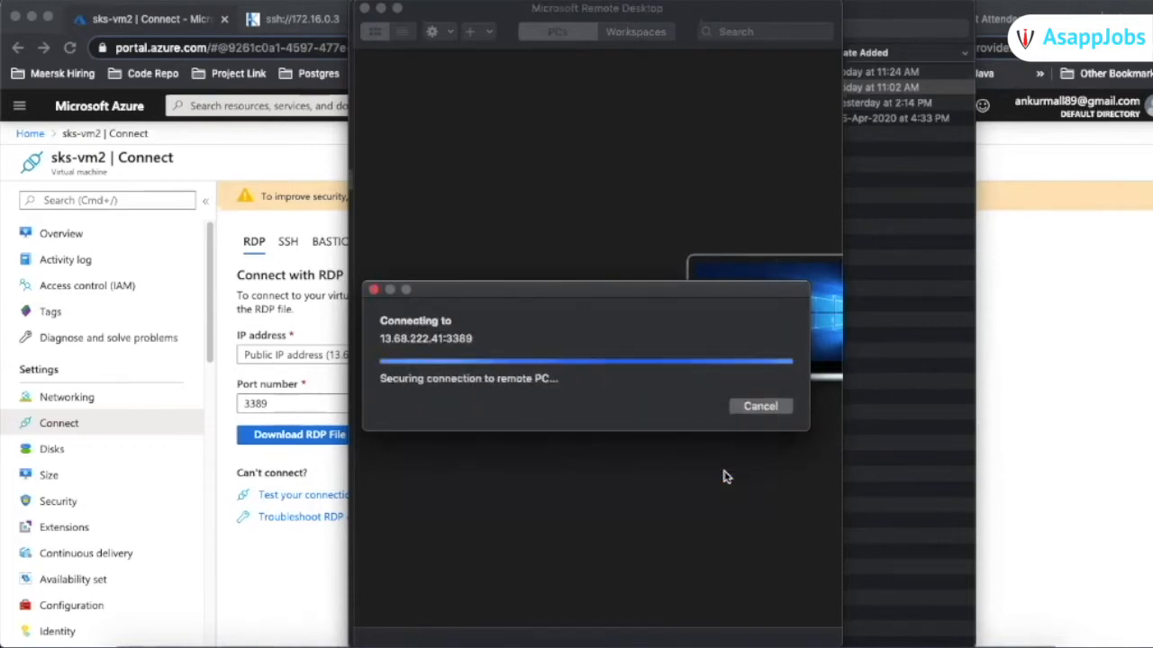
pyautogui.click(776, 415)
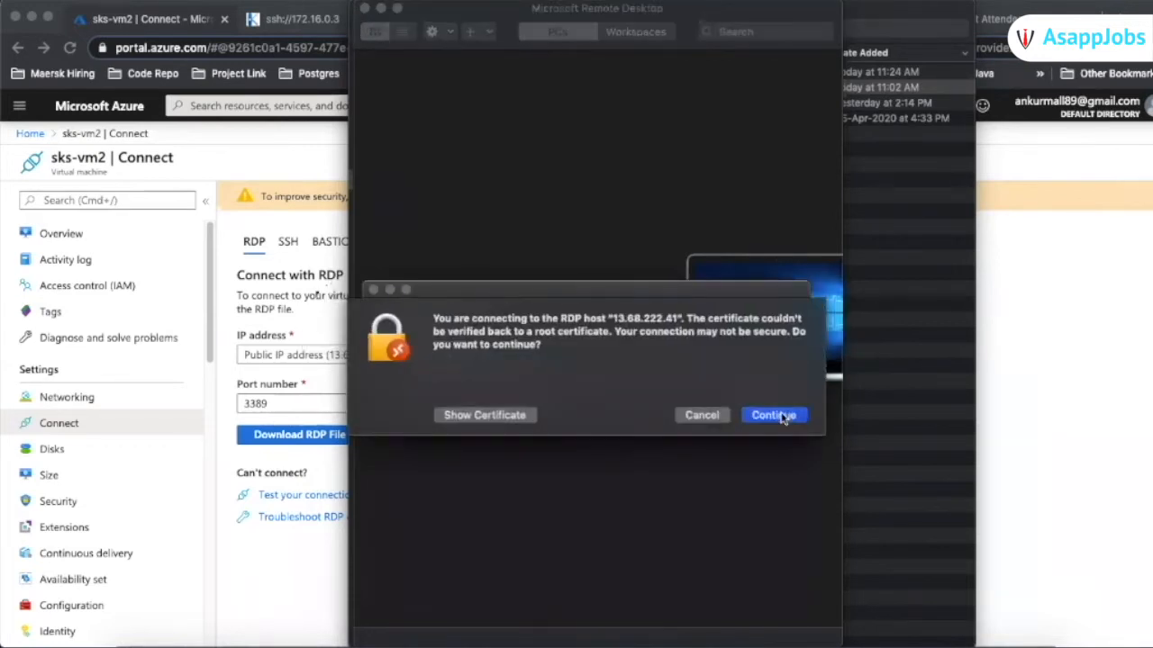
pyautogui.click(776, 415)
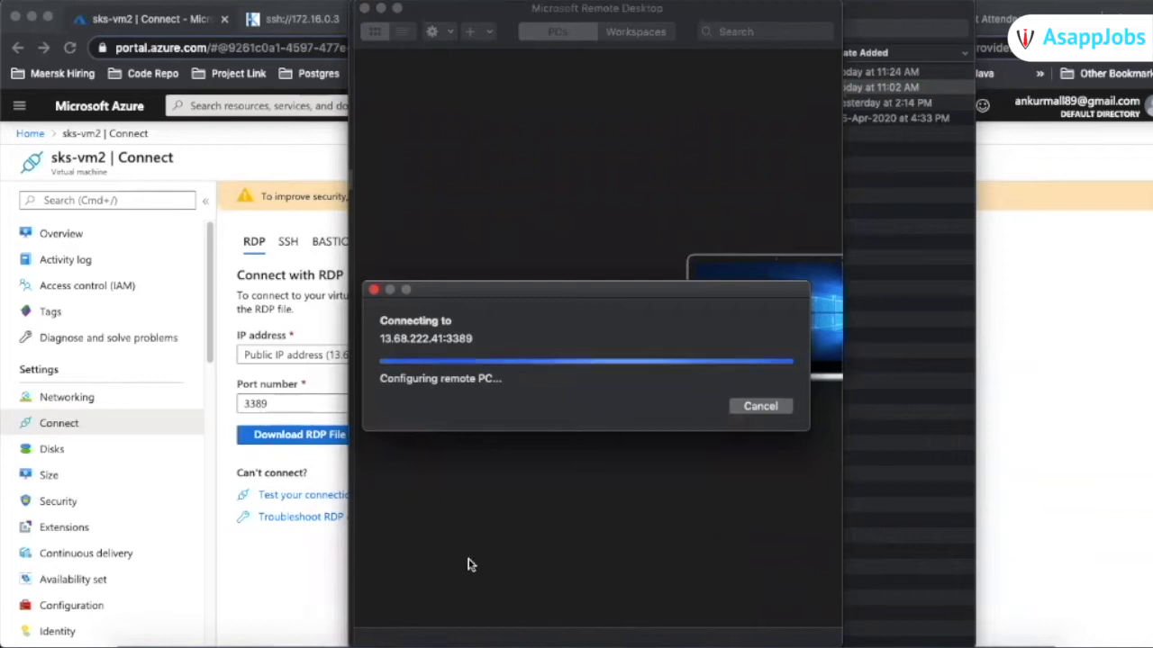
# Switch back to the Azure portal and start creating a new virtual machine from the virtual machines list
pyautogui.click(285, 619)
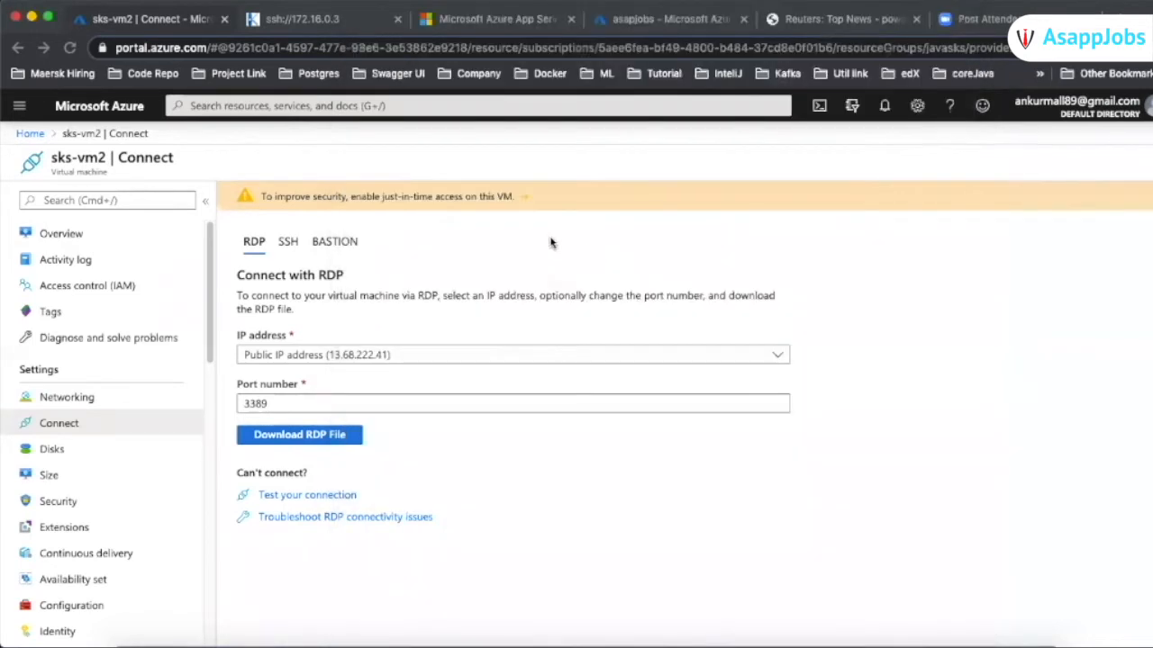
pyautogui.click(29, 133)
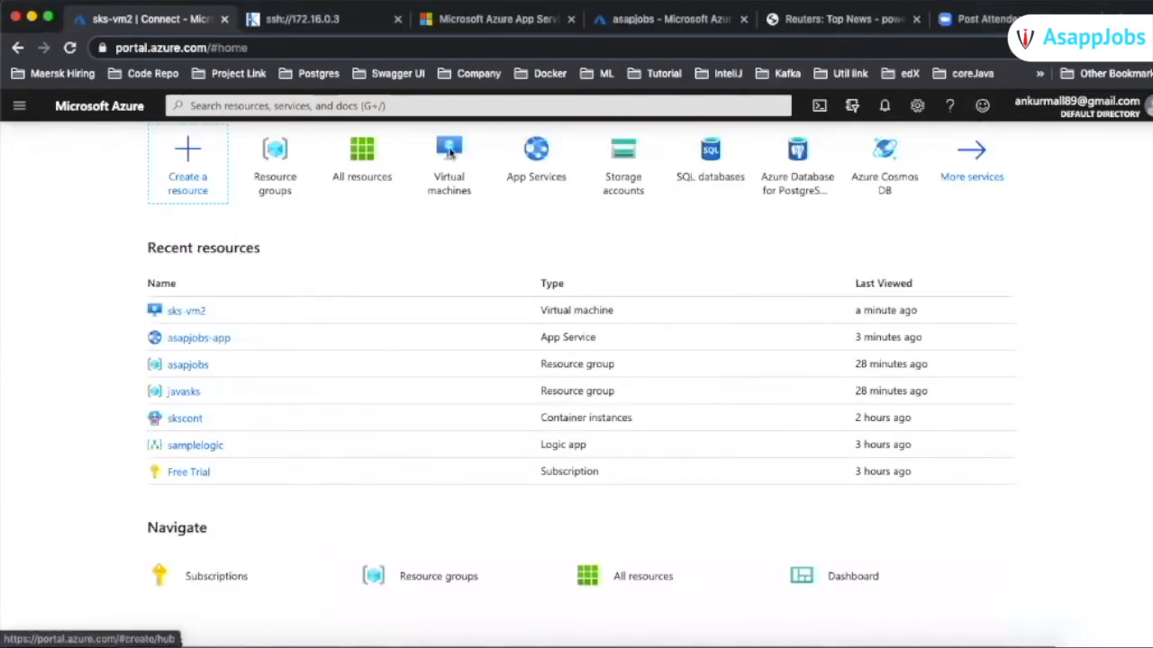
pyautogui.click(449, 164)
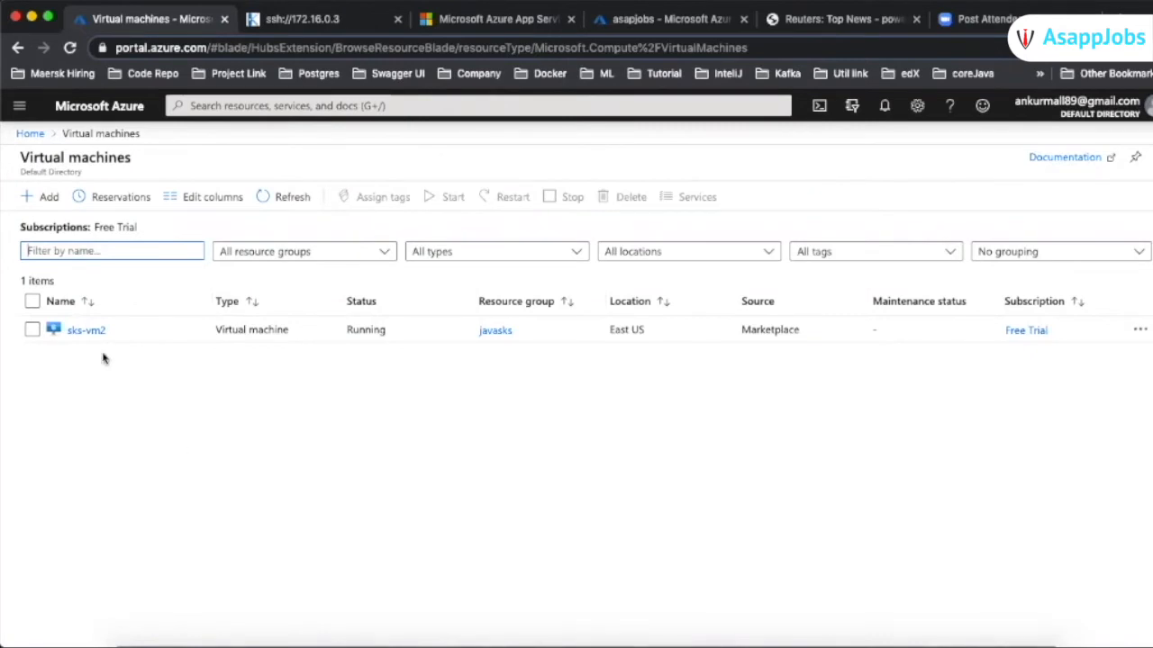
pyautogui.click(41, 200)
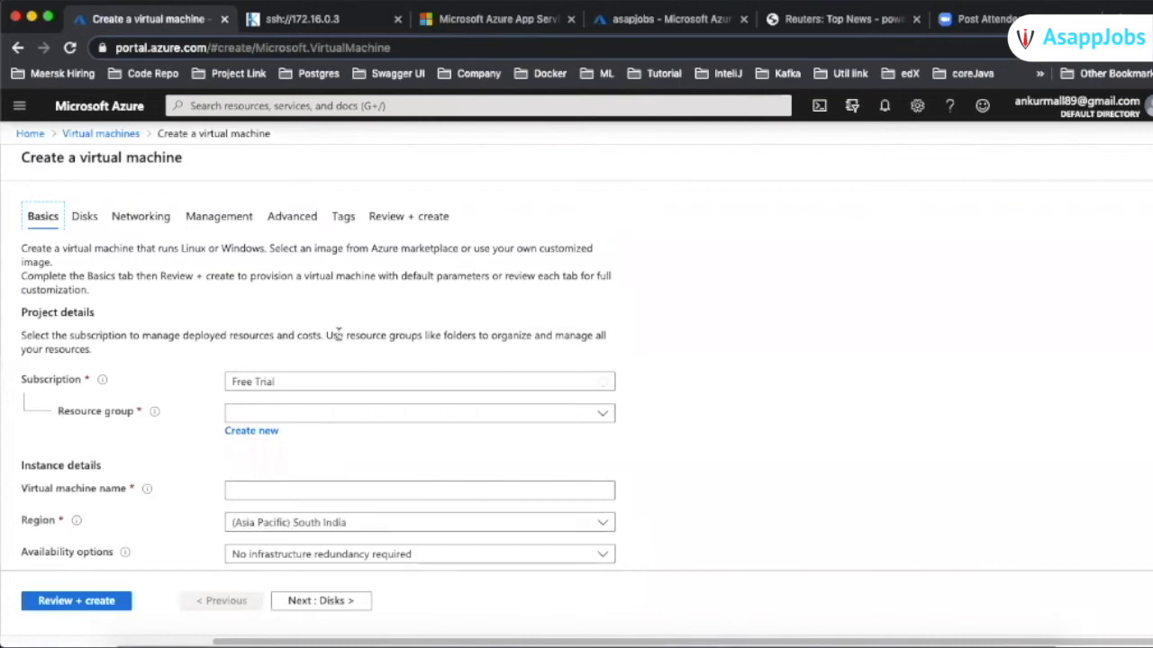
# Assign the new virtual machine to the asapjobs resource group and name it asapjobs-vm
pyautogui.scroll(-3, 335, 335)
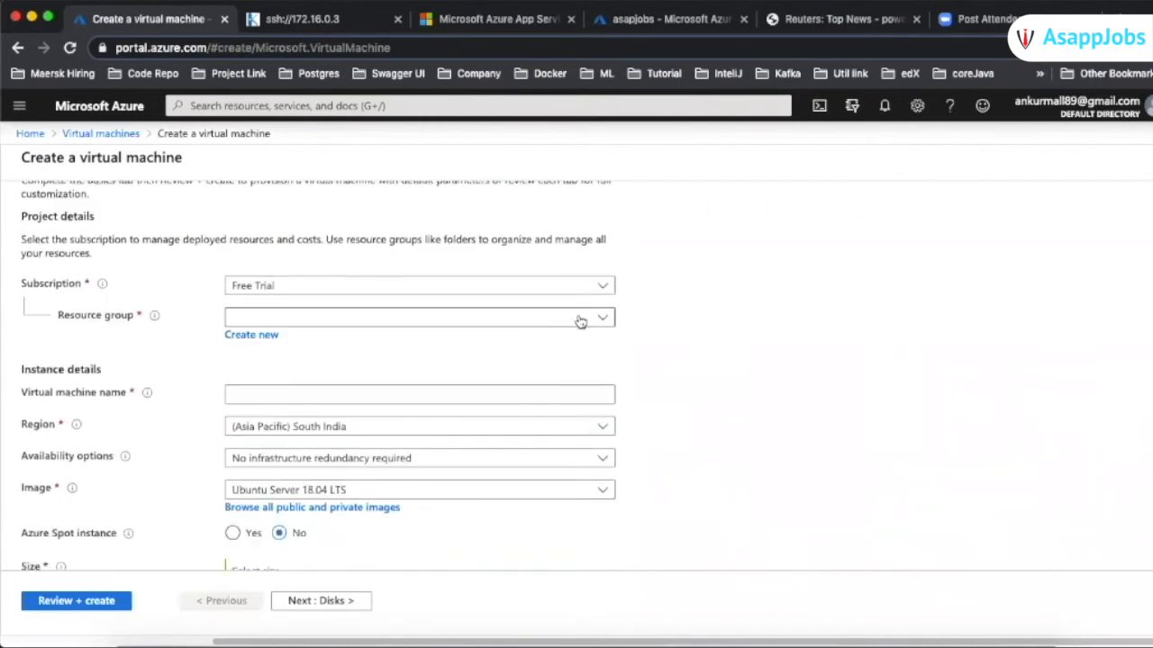
pyautogui.click(599, 319)
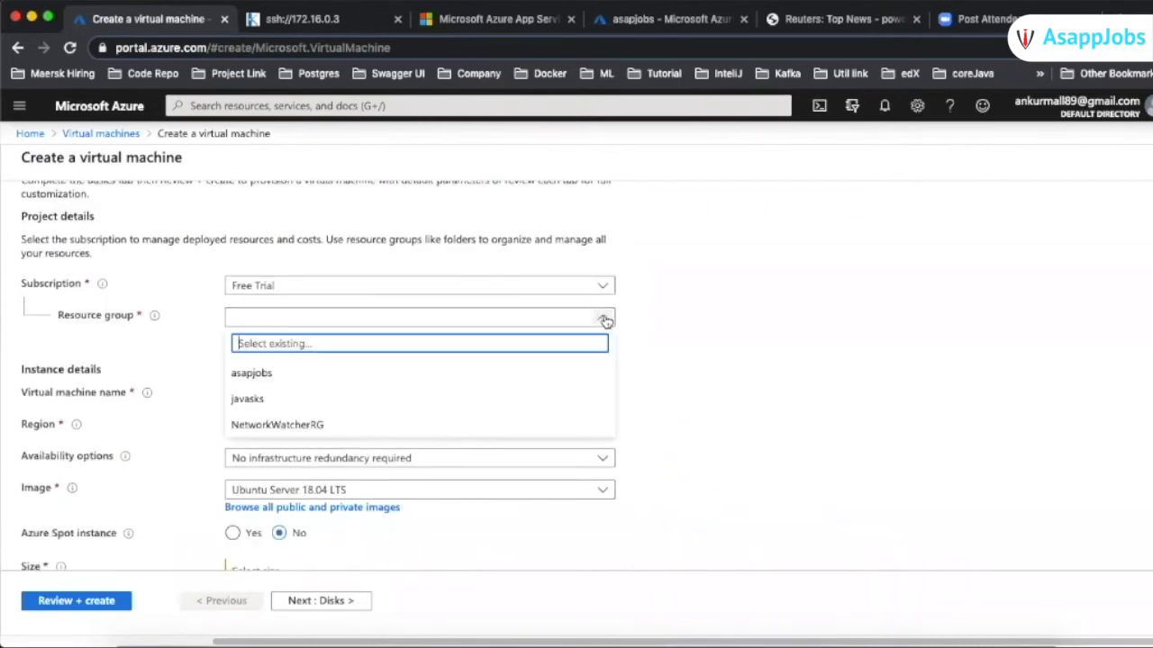
pyautogui.click(477, 379)
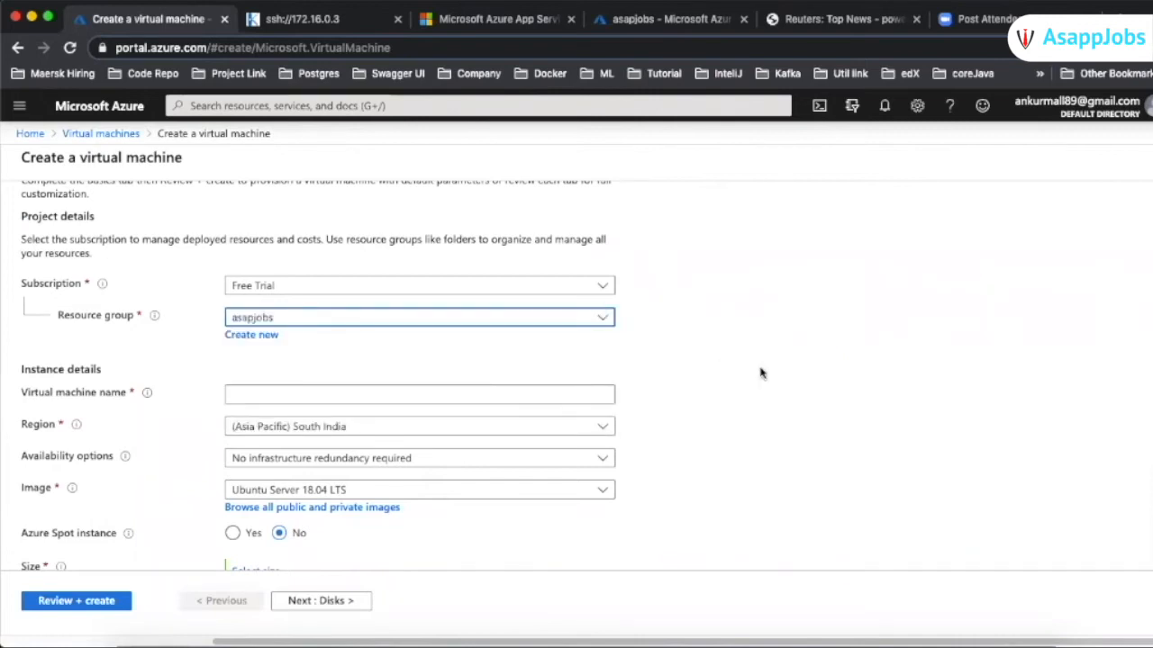
pyautogui.scroll(-2, 760, 374)
pyautogui.click(489, 301)
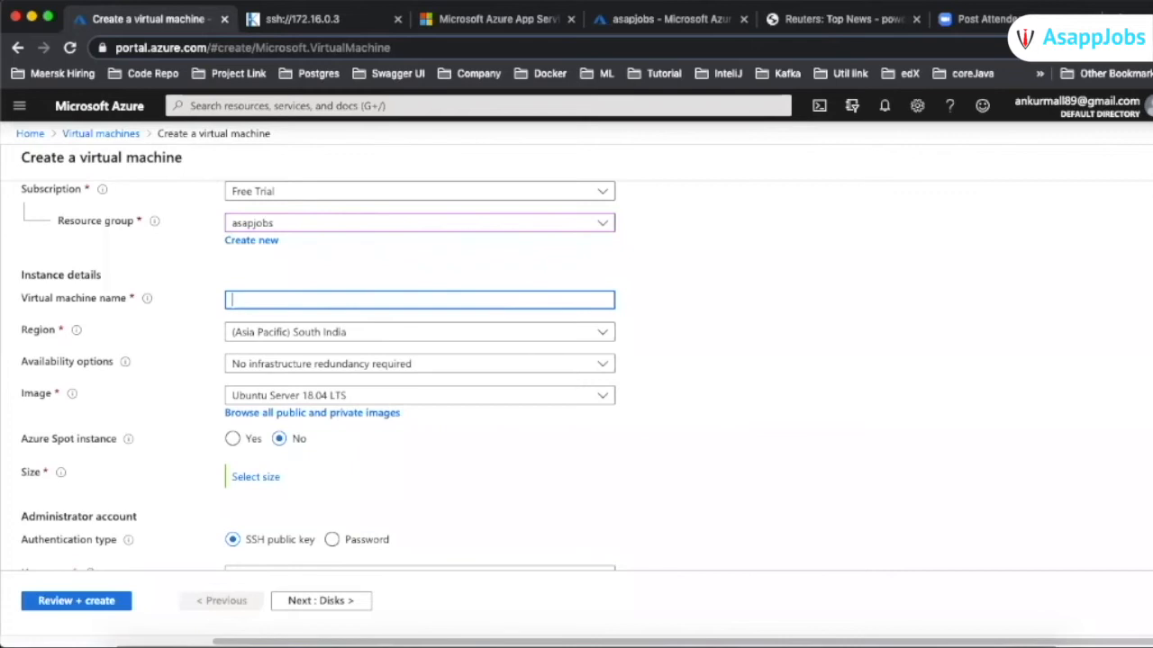
pyautogui.write('asapjobs-vm')
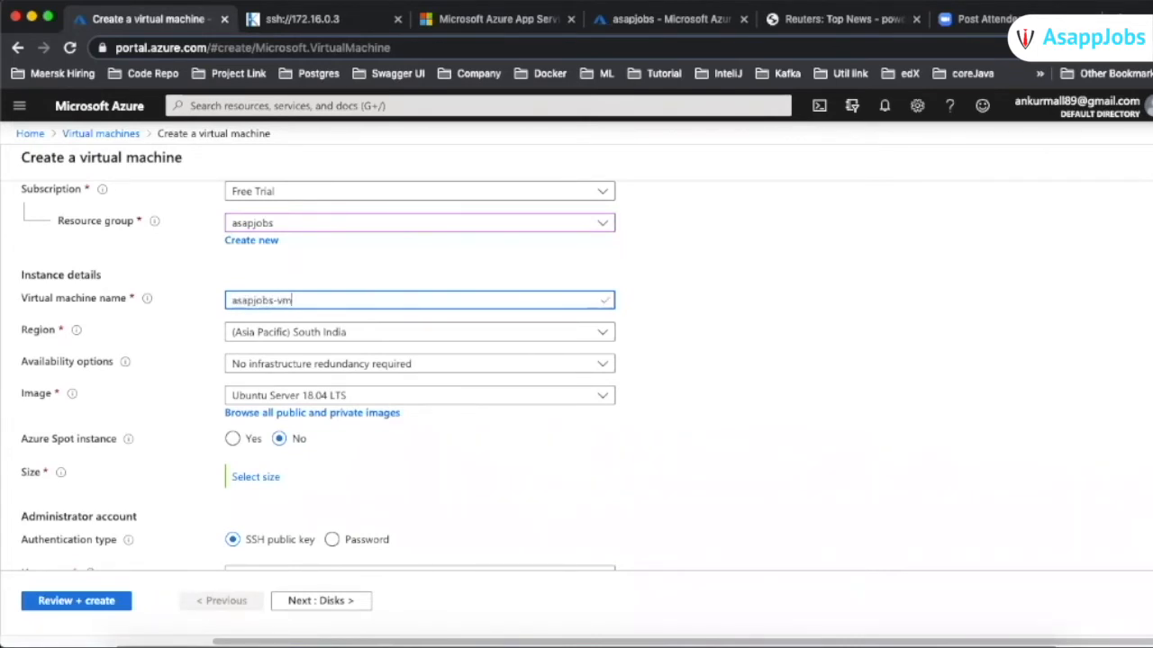
# Filter the regions by "east" and set the virtual machine's region to (US) East US
pyautogui.scroll(-2, 620, 420)
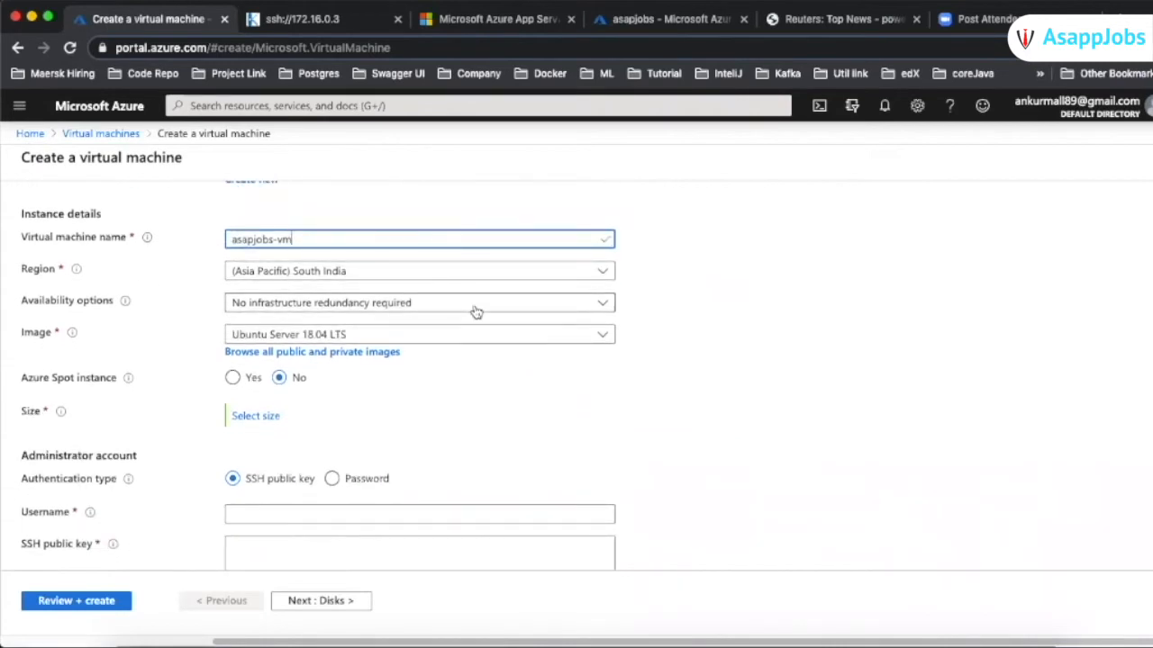
pyautogui.click(605, 272)
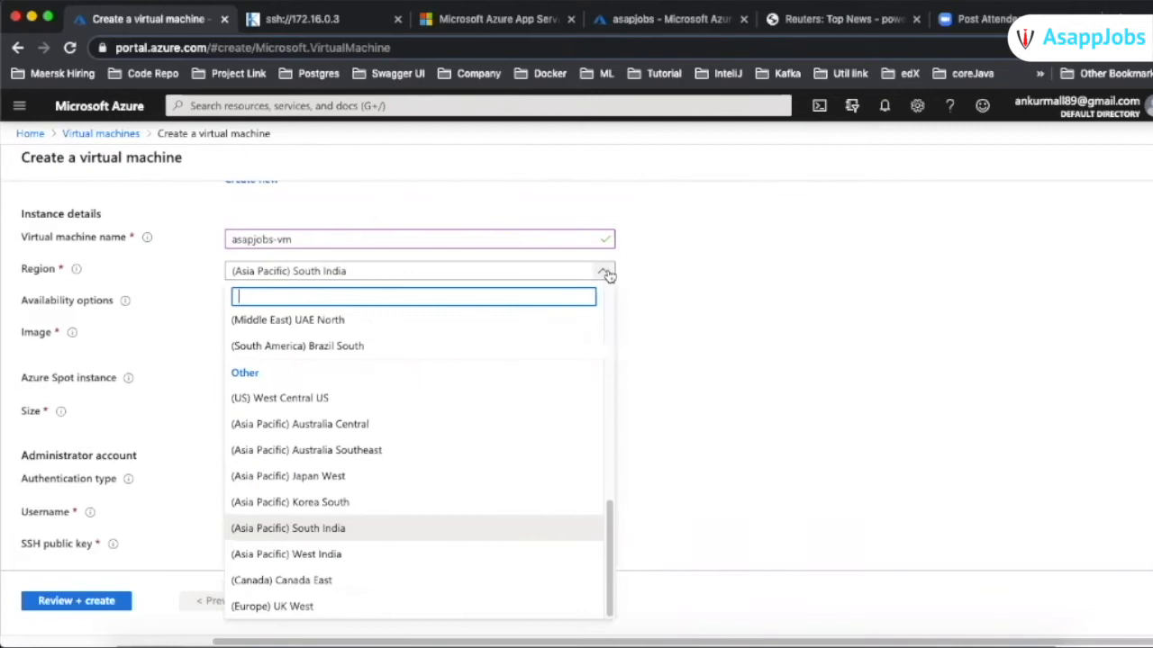
pyautogui.scroll(3, 414, 459)
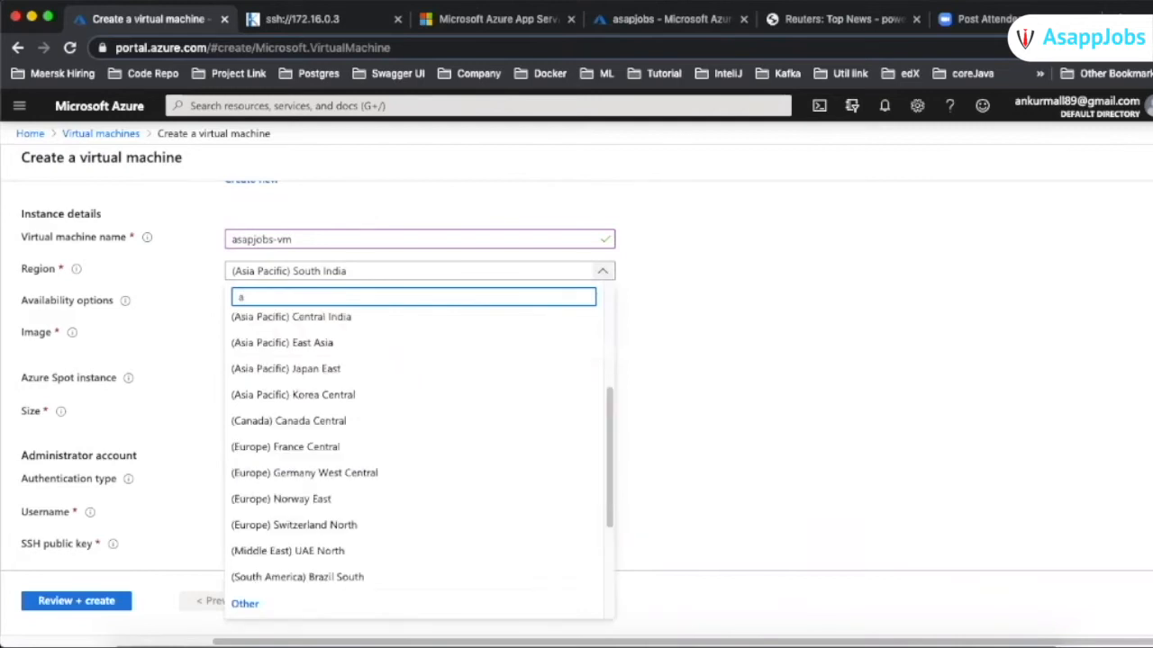
pyautogui.write('east')
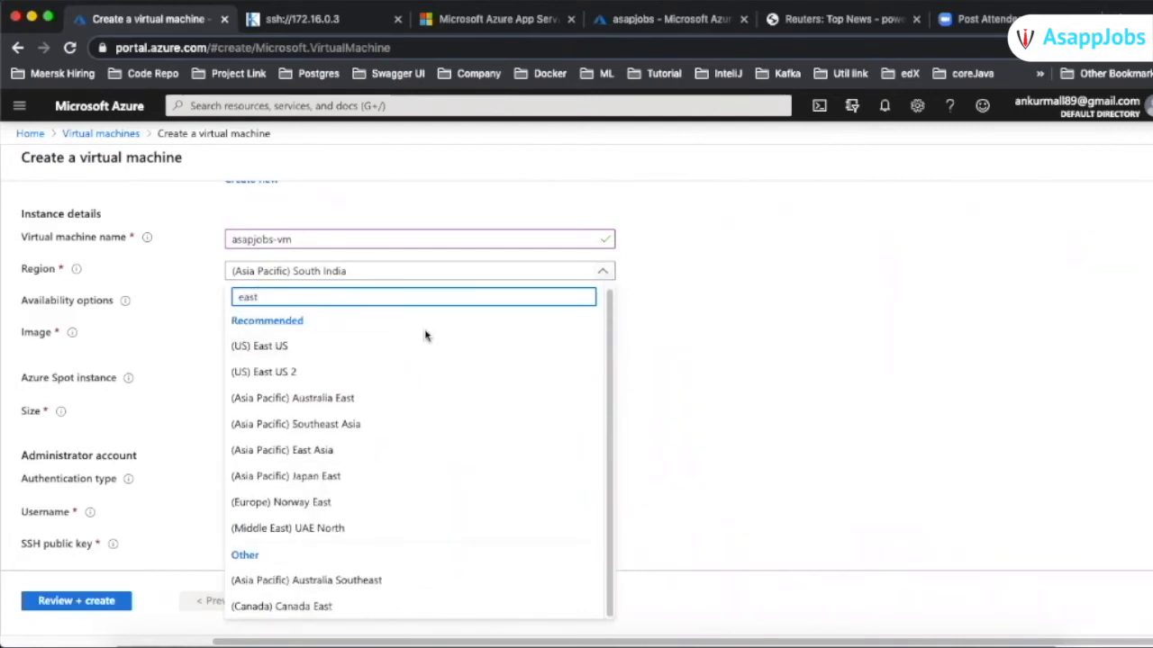
pyautogui.click(384, 348)
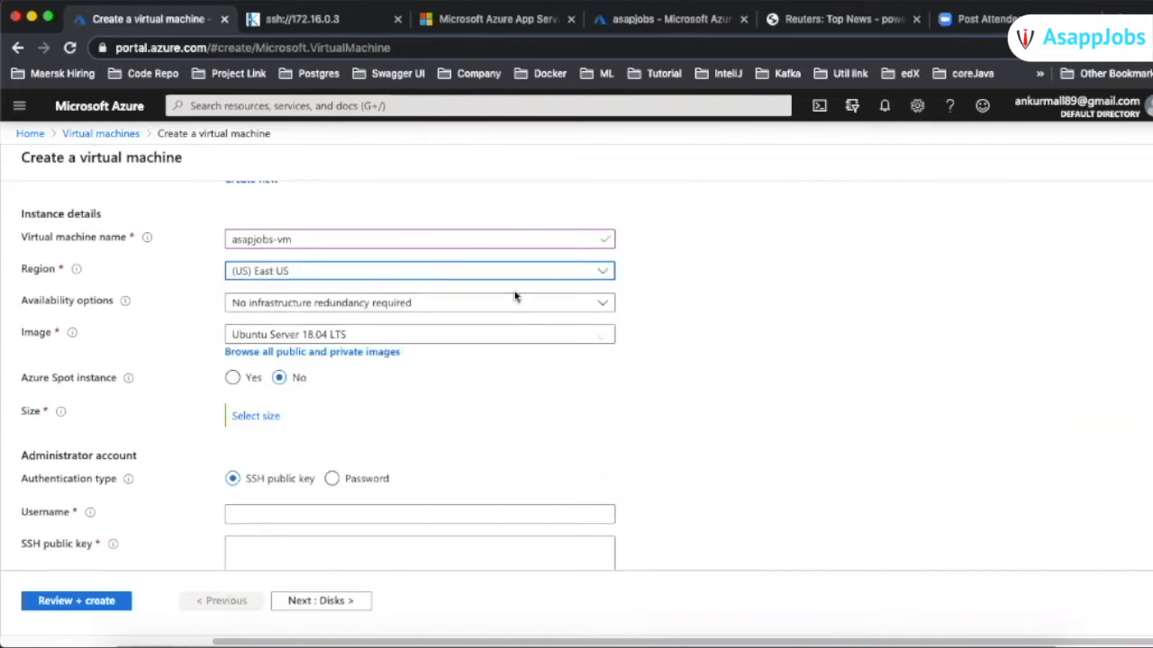
# Set the virtual machine's region to (Asia Pacific) South India
pyautogui.click(538, 273)
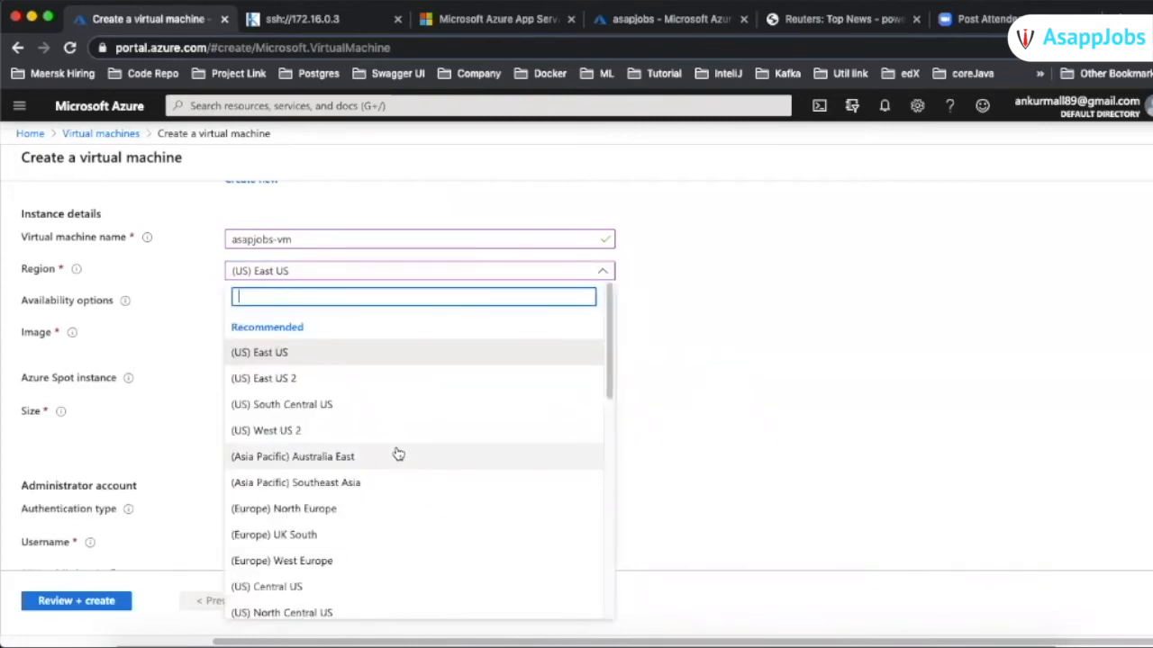
pyautogui.scroll(-4, 402, 524)
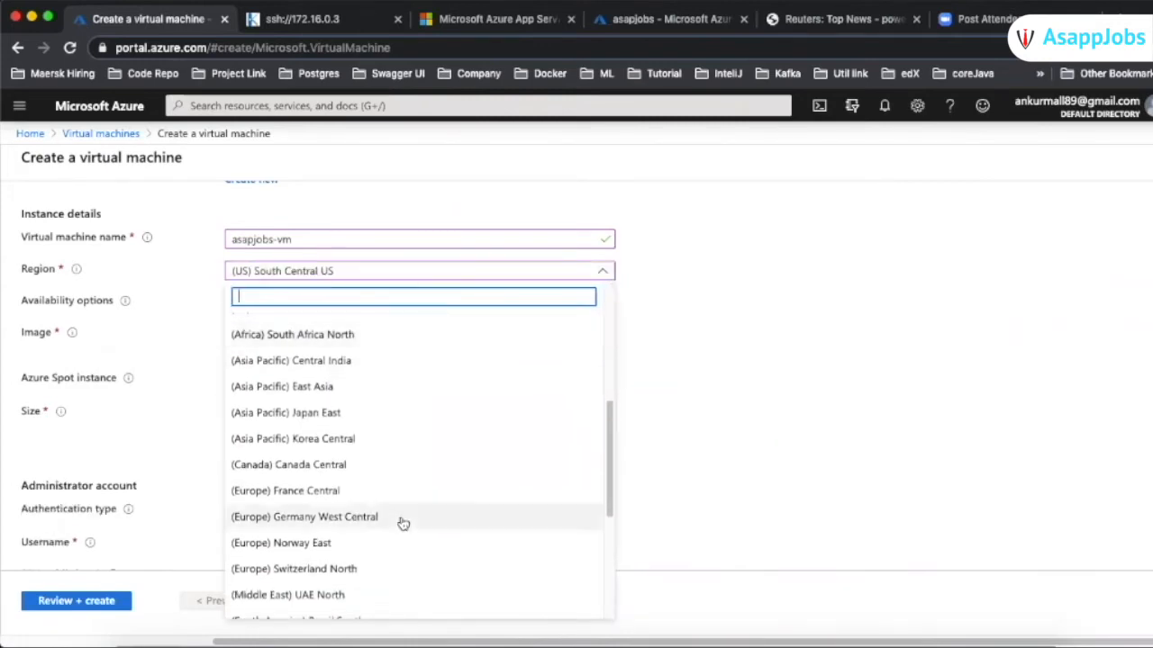
pyautogui.scroll(-3, 402, 524)
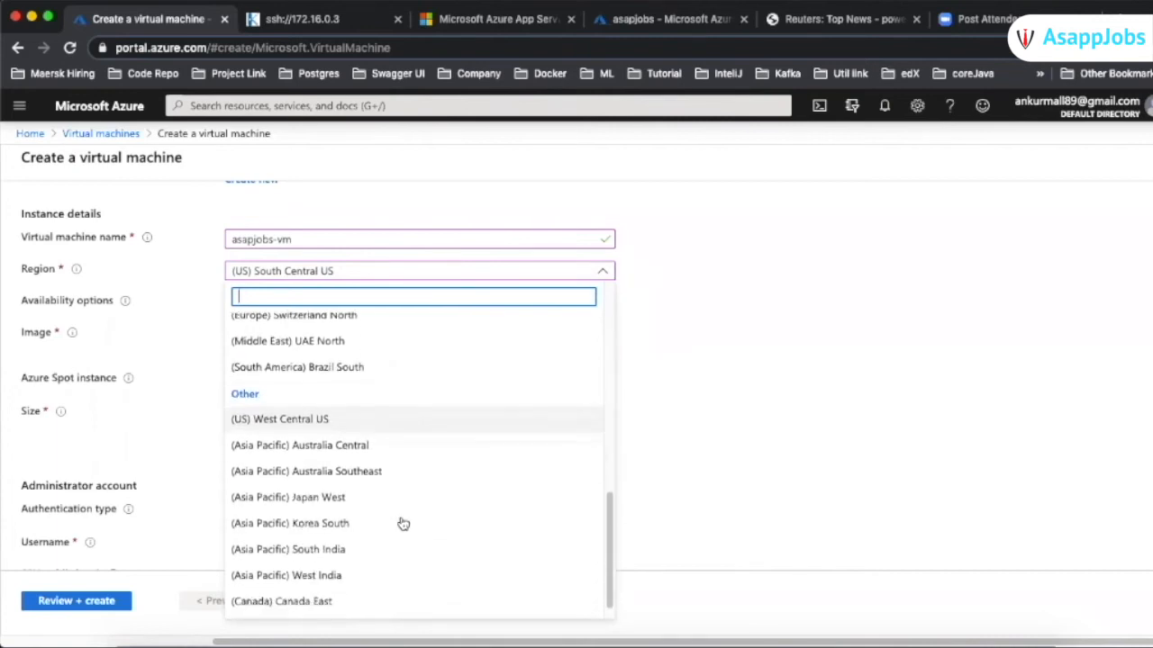
pyautogui.scroll(-1, 403, 524)
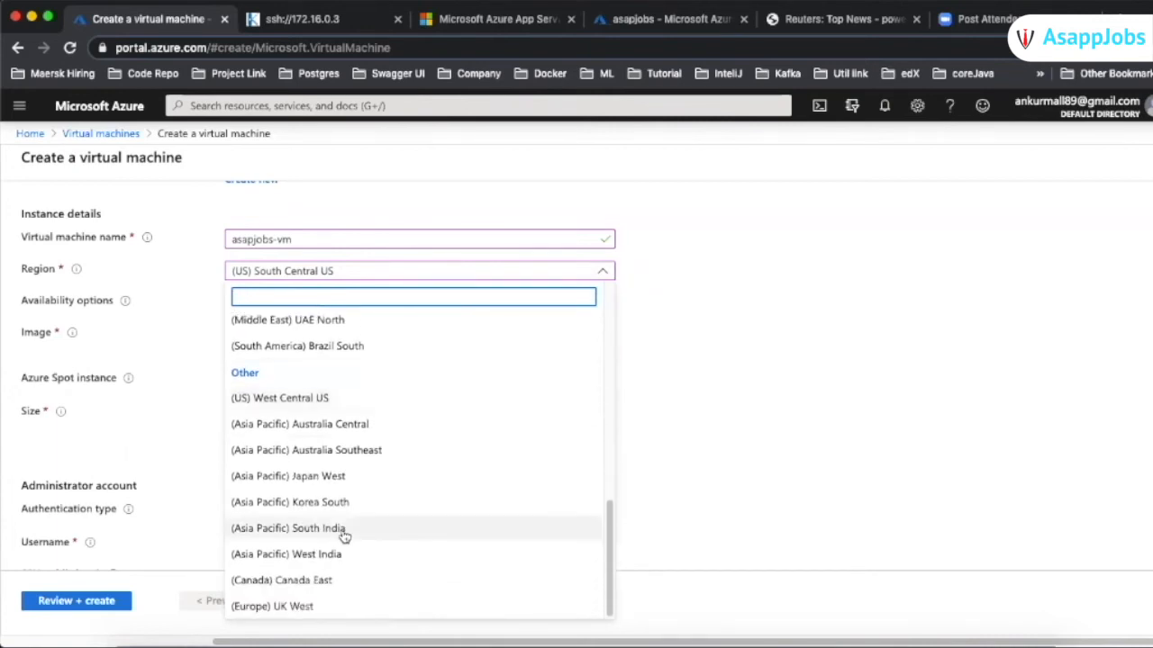
pyautogui.click(343, 535)
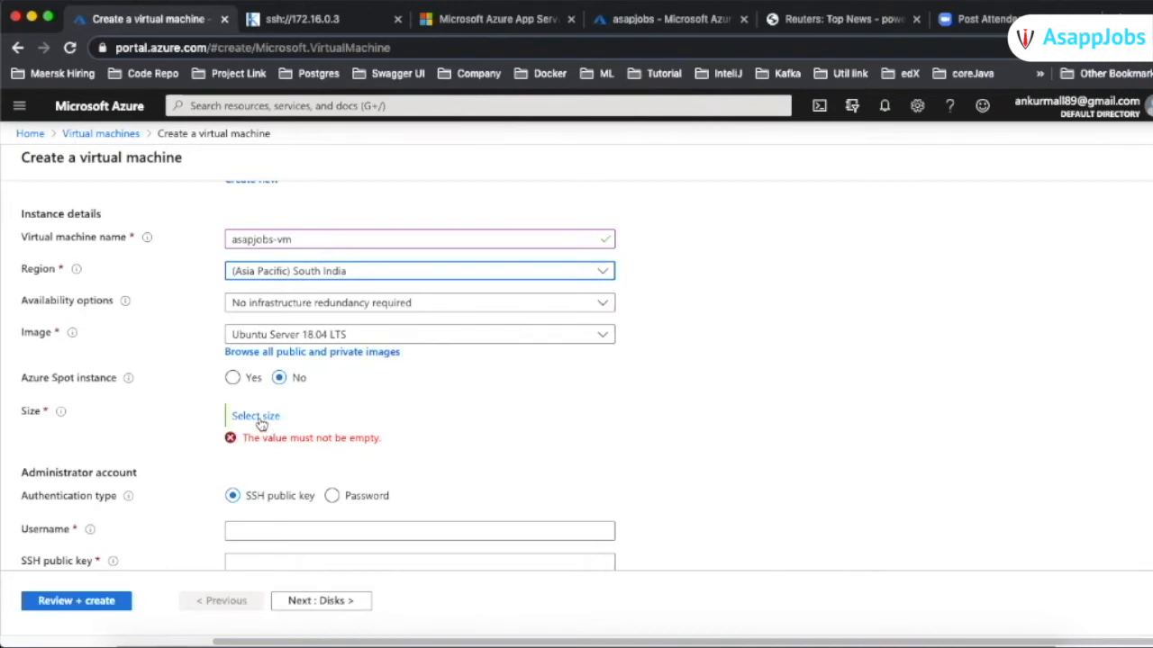
# Review the redundancy choices offered under the virtual machine's availability options
pyautogui.click(548, 307)
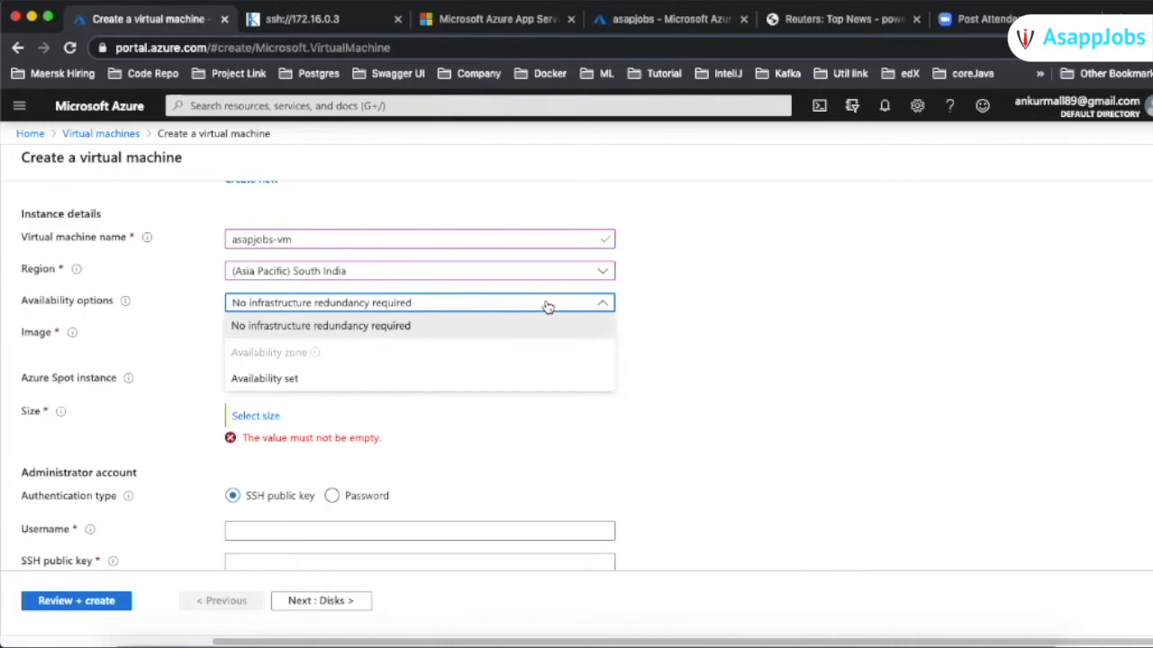
pyautogui.moveTo(317, 356)
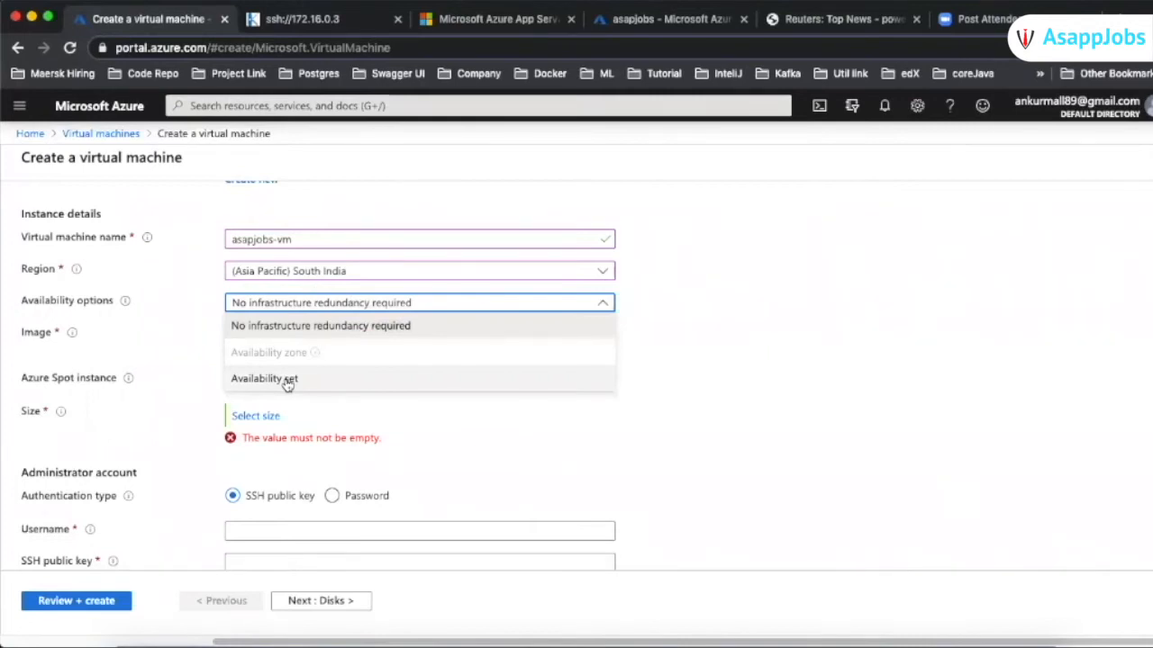
pyautogui.click(889, 370)
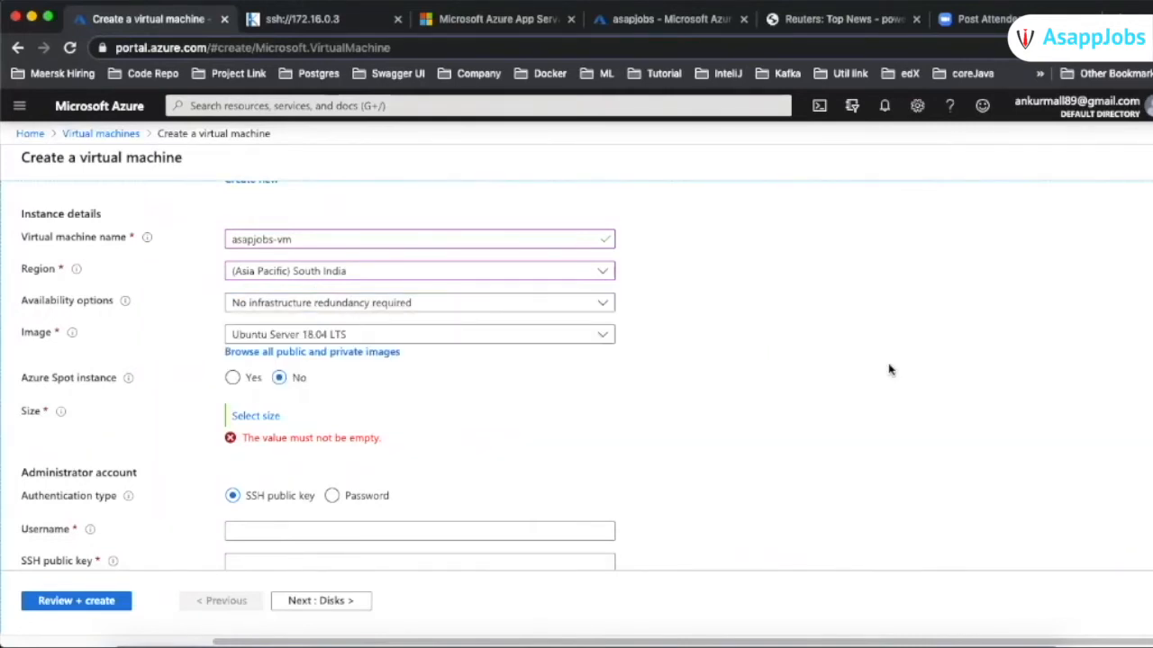
# Set the virtual machine's image to Windows Server 2019 Datacenter
pyautogui.click(608, 336)
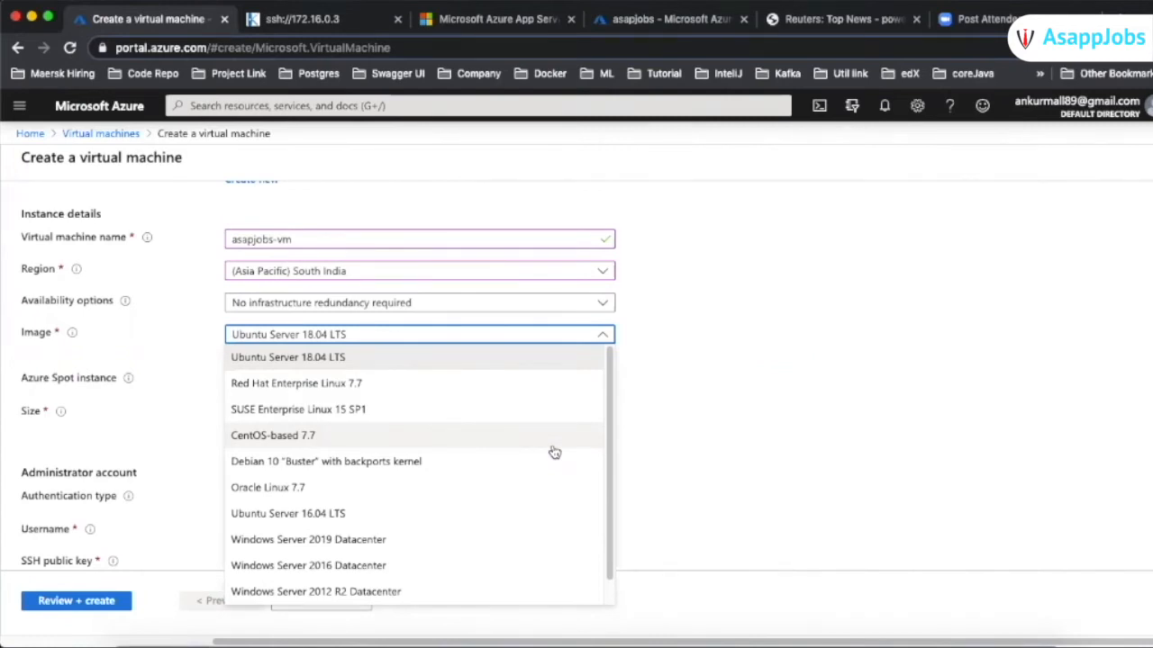
pyautogui.scroll(-1, 554, 452)
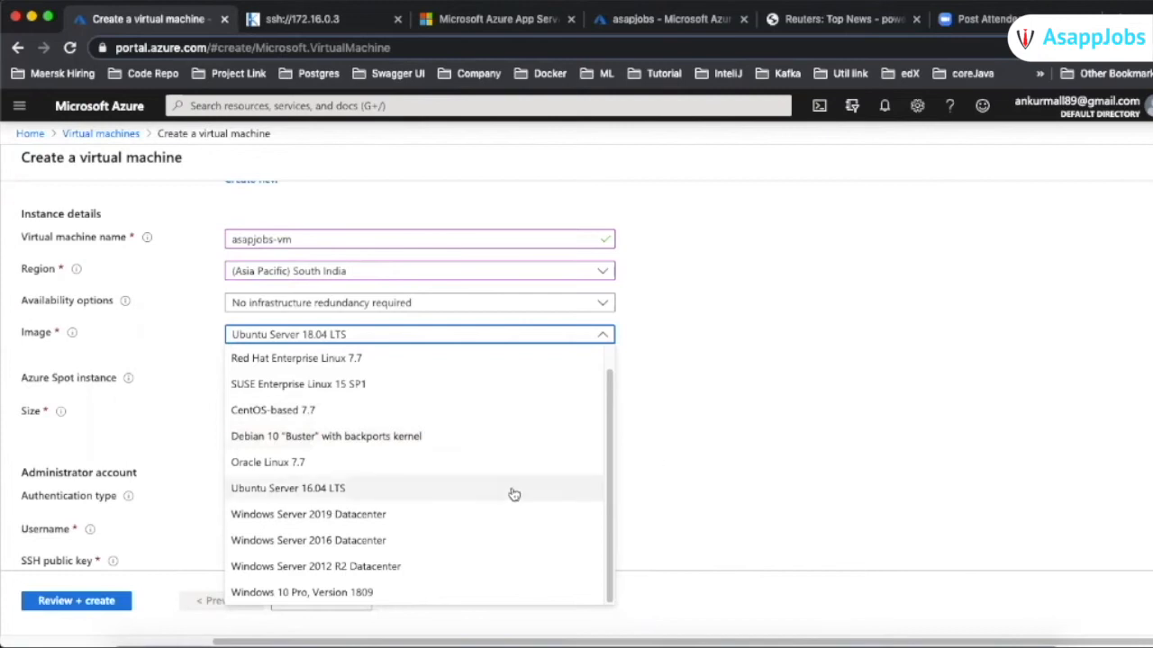
pyautogui.click(372, 521)
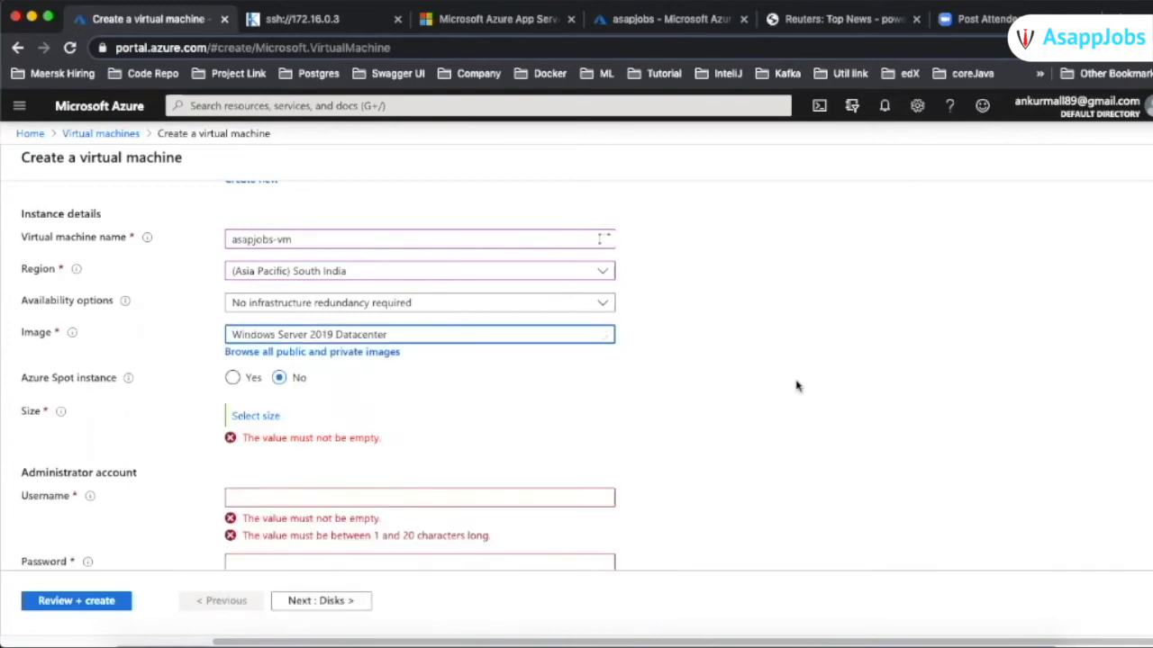
# Switch to the remote desktop session and examine the server's Desktop folder and Start menu
pyautogui.hotkey('ctrl', 'Right')
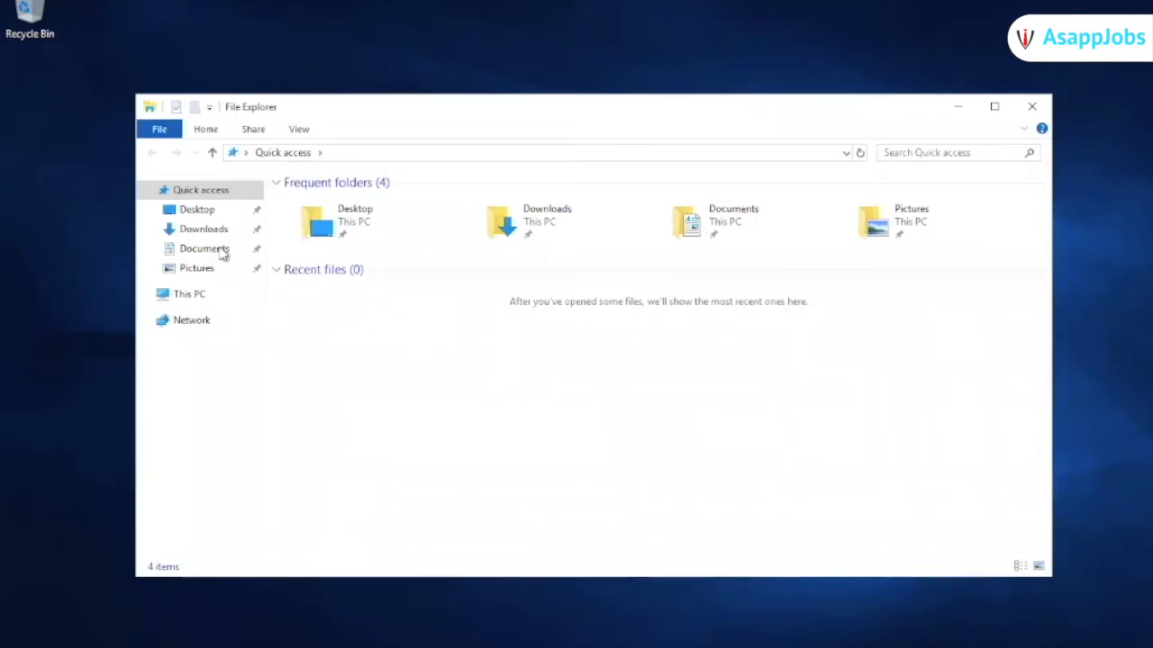
pyautogui.click(196, 212)
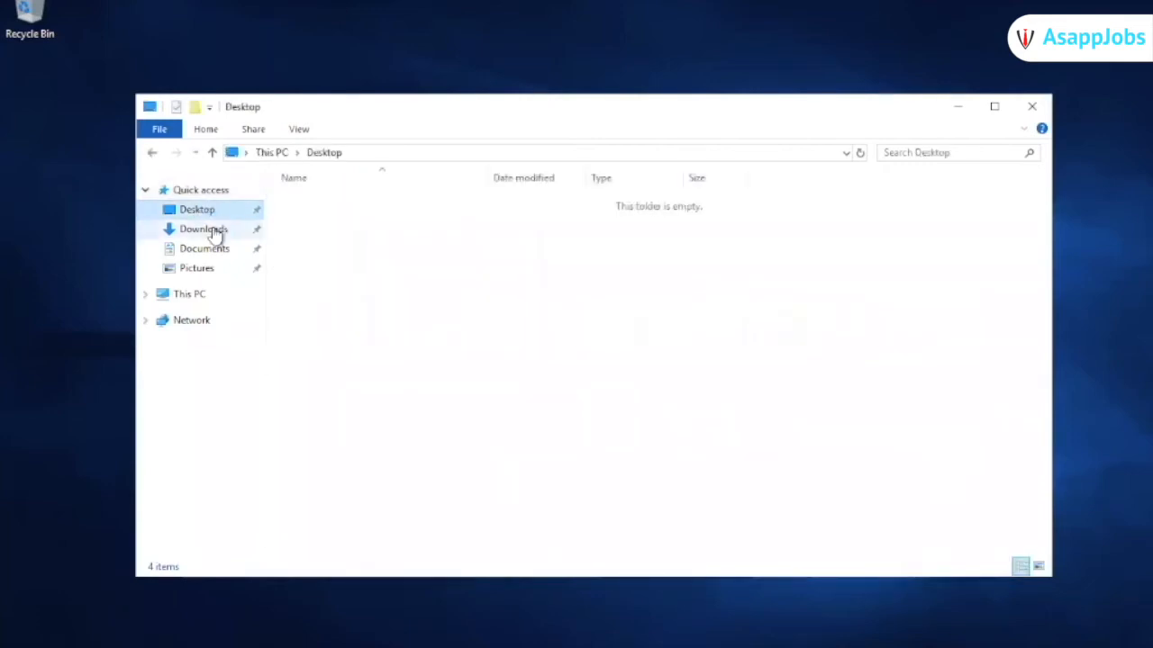
pyautogui.moveTo(179, 647)
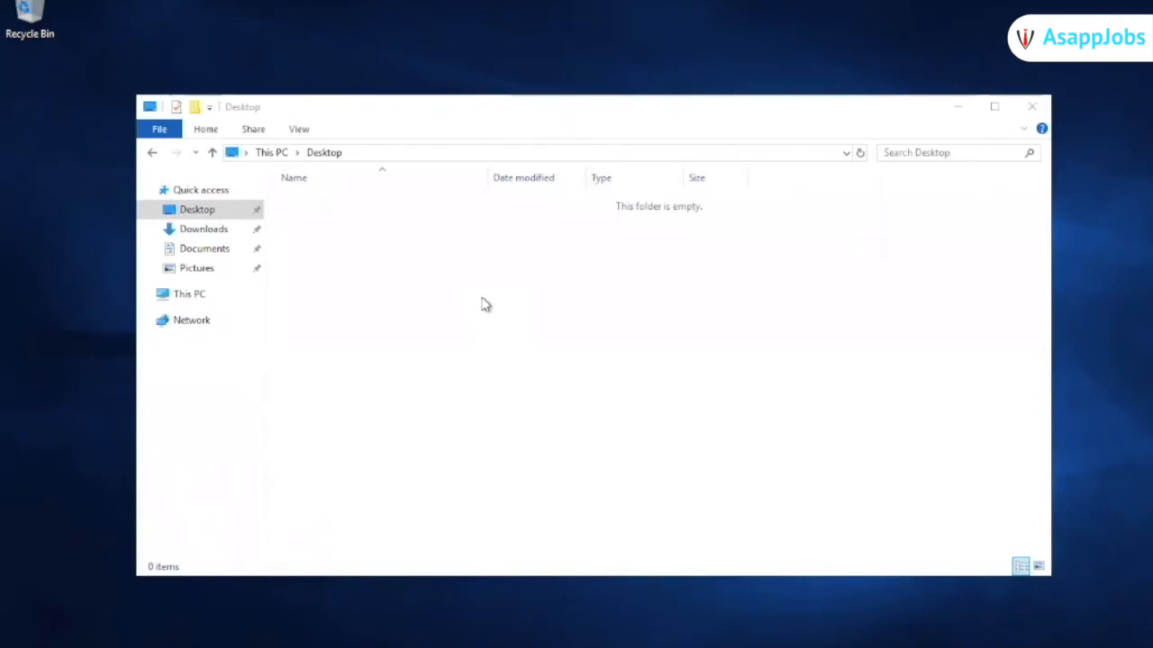
pyautogui.press('super')
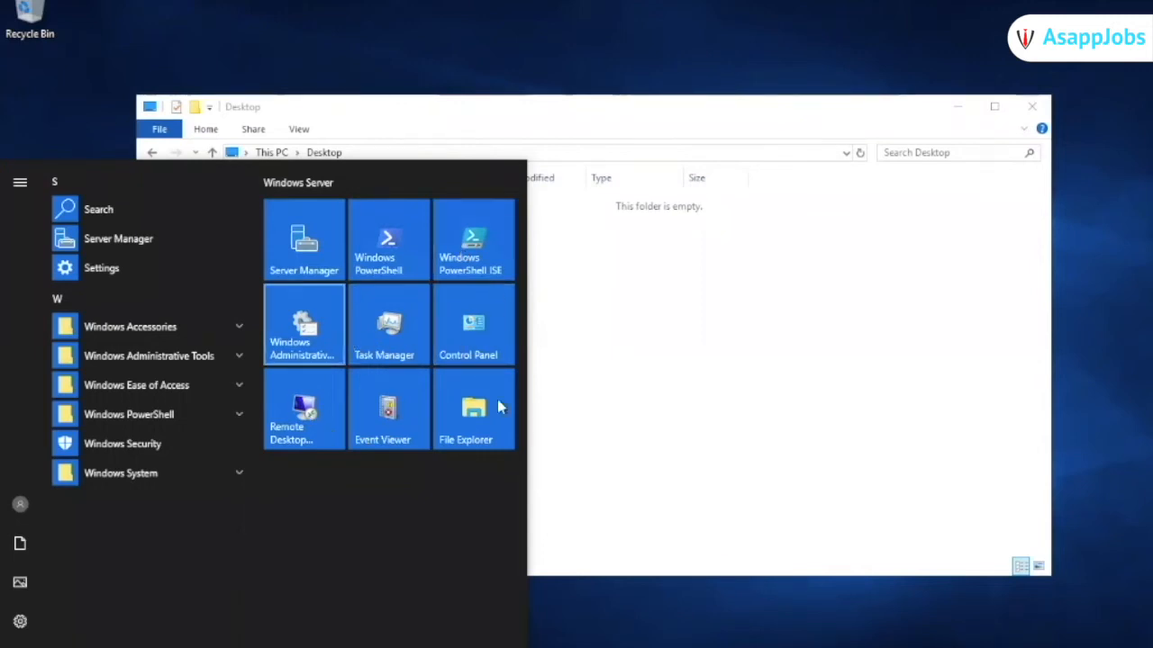
pyautogui.click(668, 307)
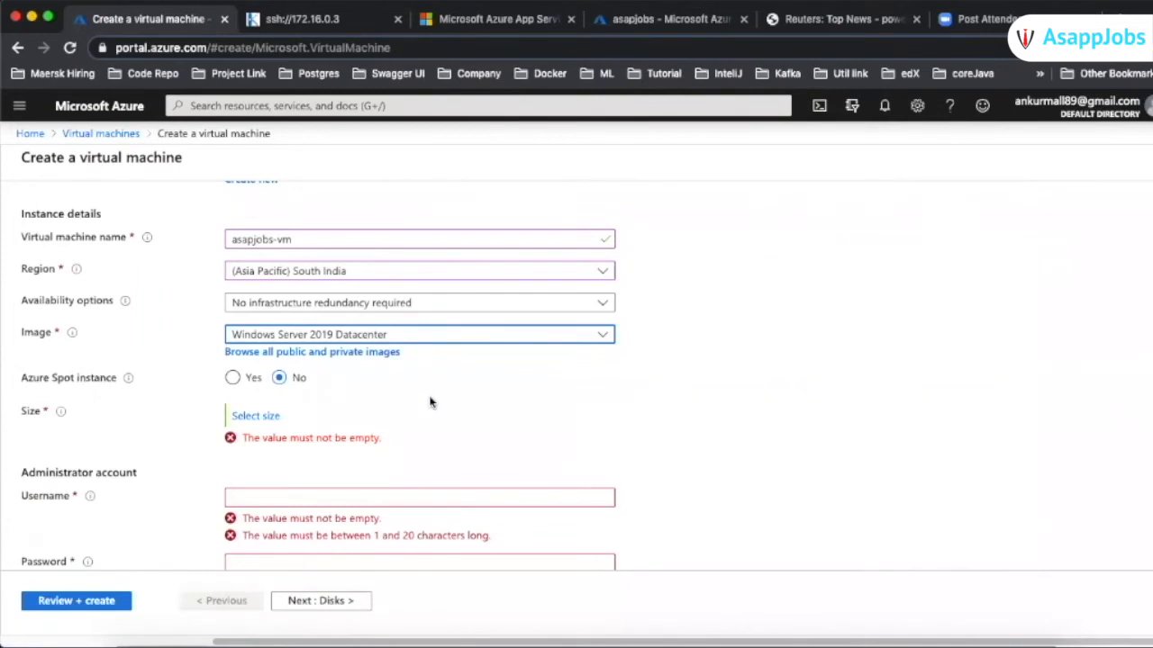
# Examine the VM sizes offered for the South India region with all filters cleared, without choosing one
pyautogui.click(259, 418)
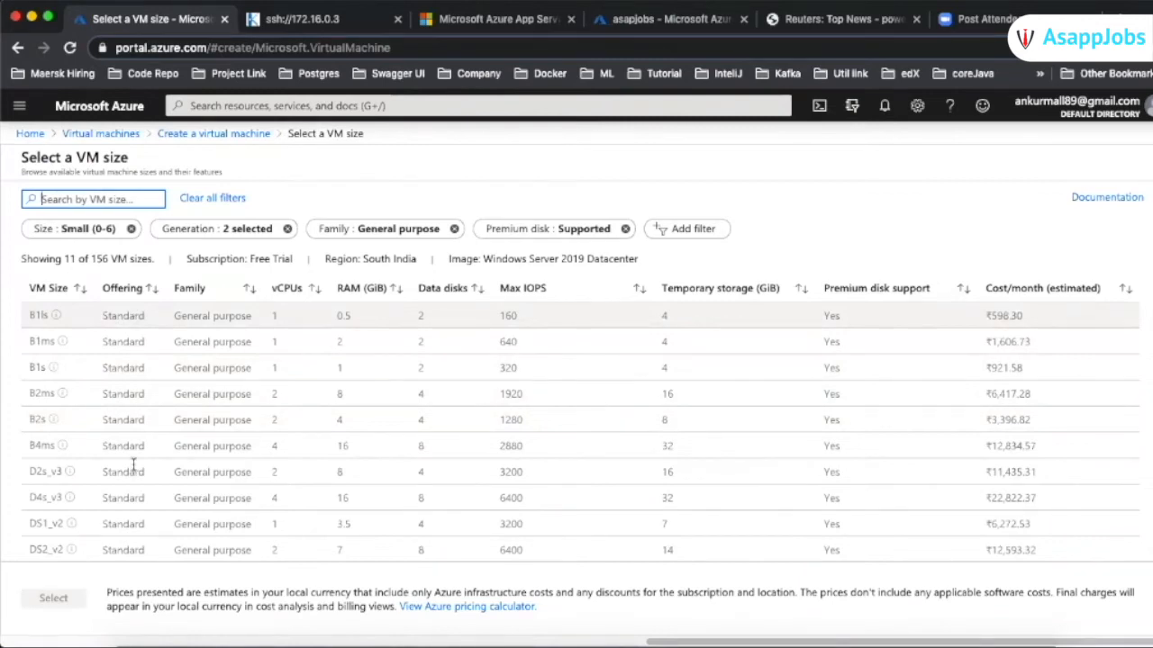
pyautogui.scroll(-1, 134, 465)
pyautogui.scroll(1, 133, 465)
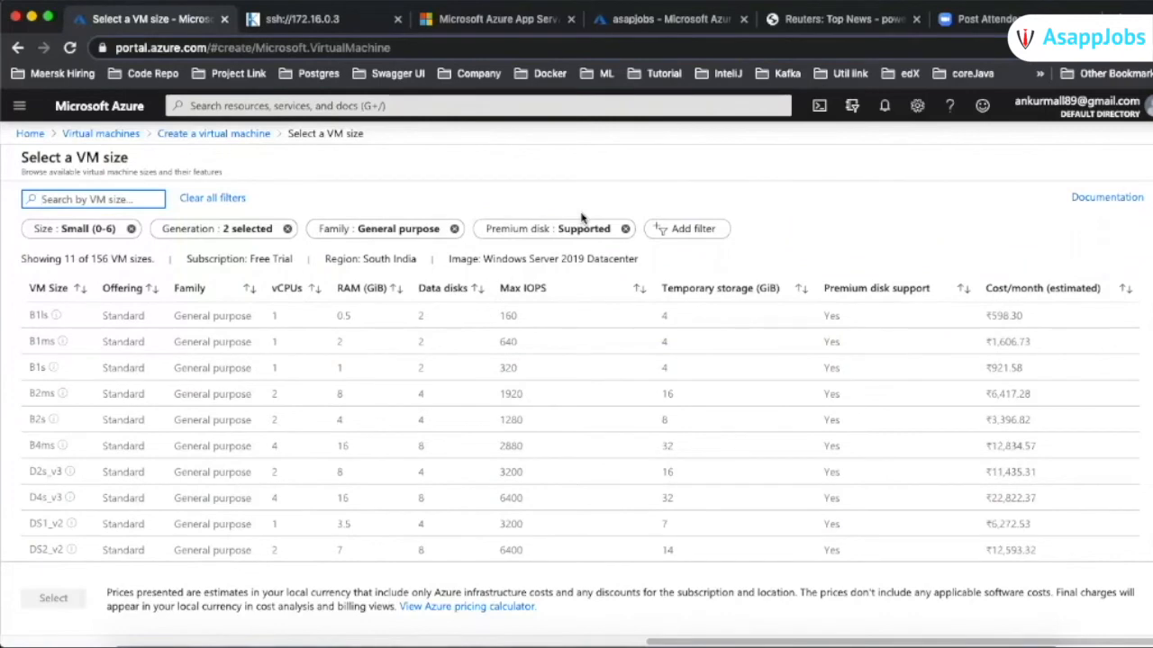
pyautogui.click(232, 198)
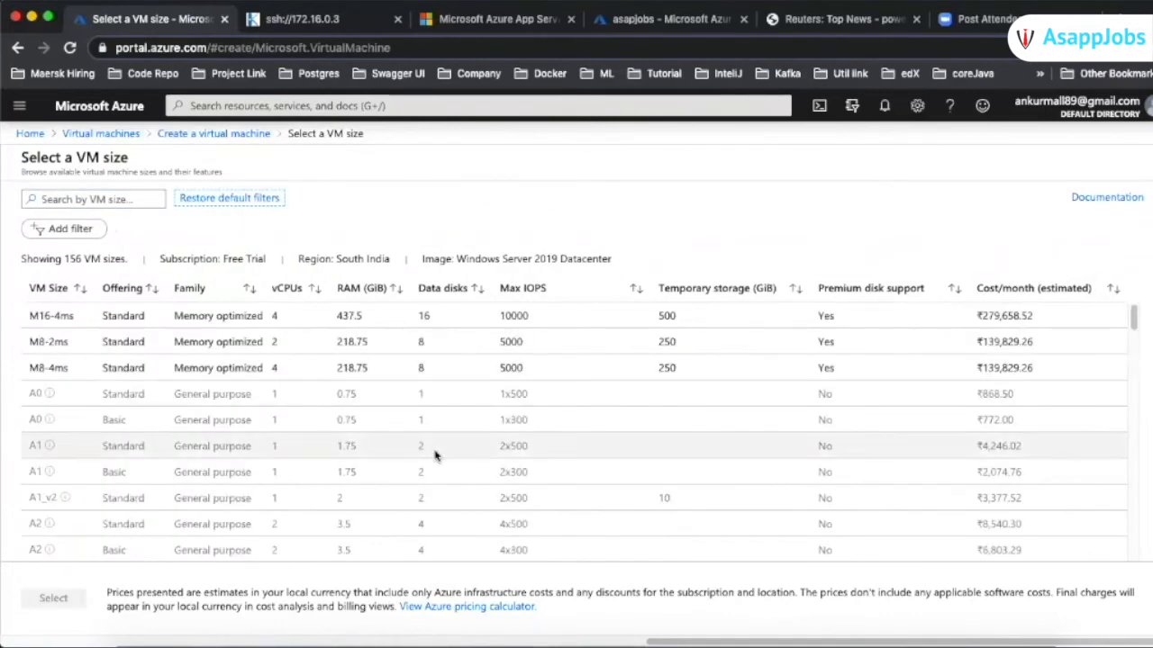
pyautogui.scroll(-15, 435, 456)
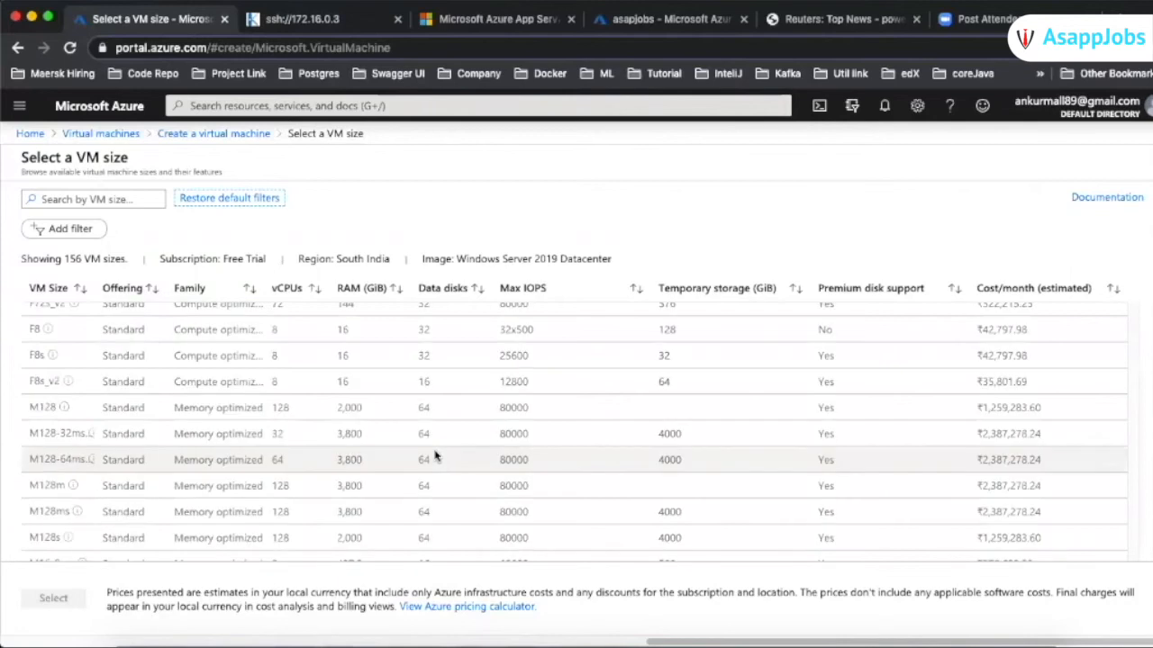
pyautogui.scroll(10, 435, 457)
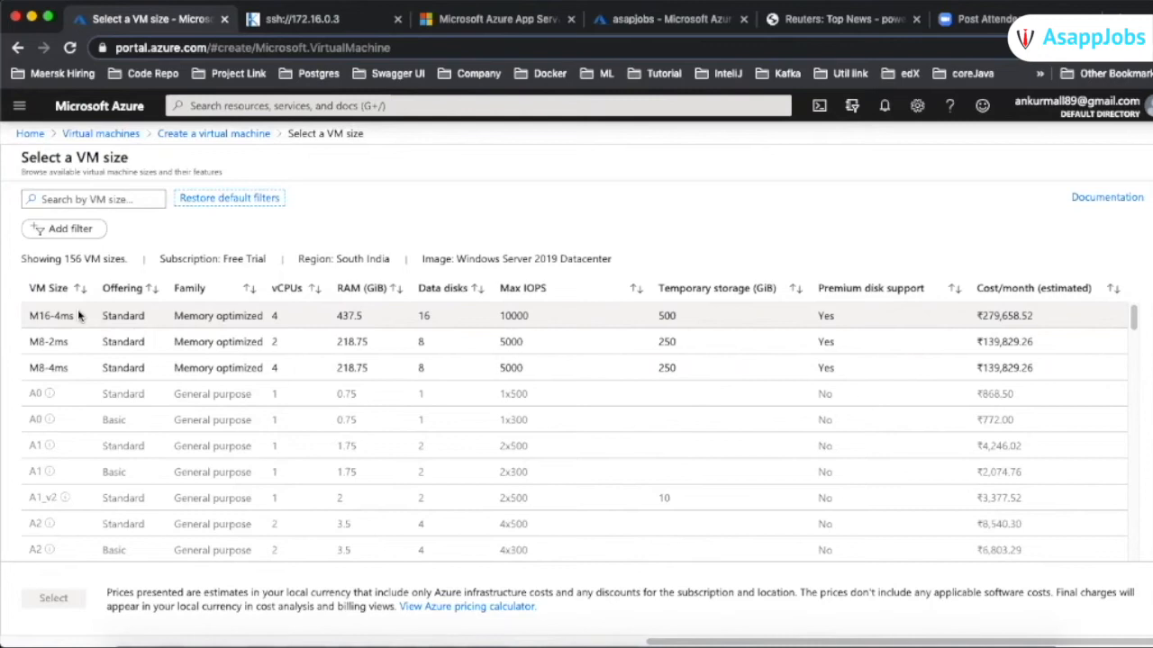
pyautogui.moveTo(77, 315); pyautogui.dragTo(29, 316)
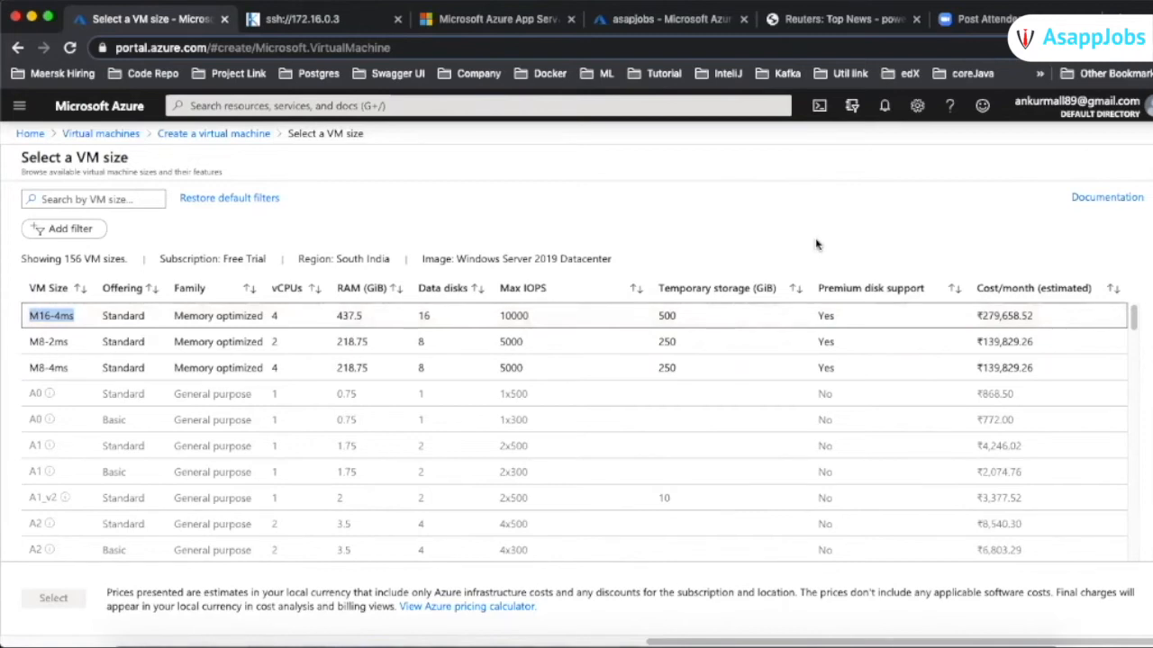
pyautogui.click(1151, 156)
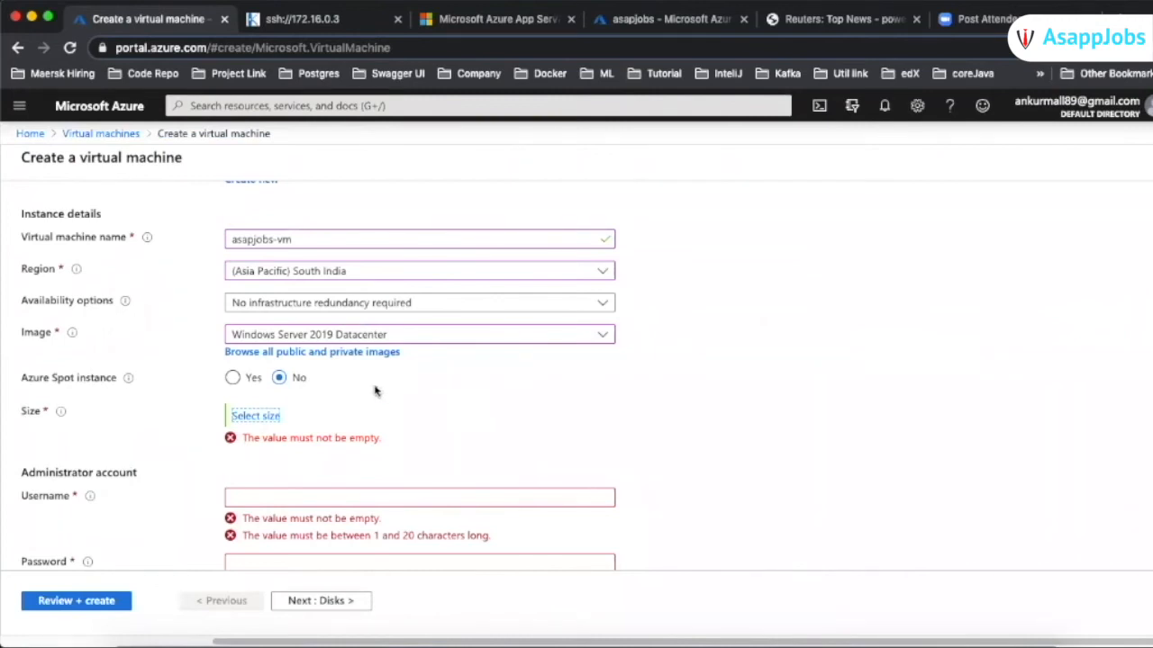
# Filter the regions by "east", set the region to (US) East US and review its availability options
pyautogui.click(503, 270)
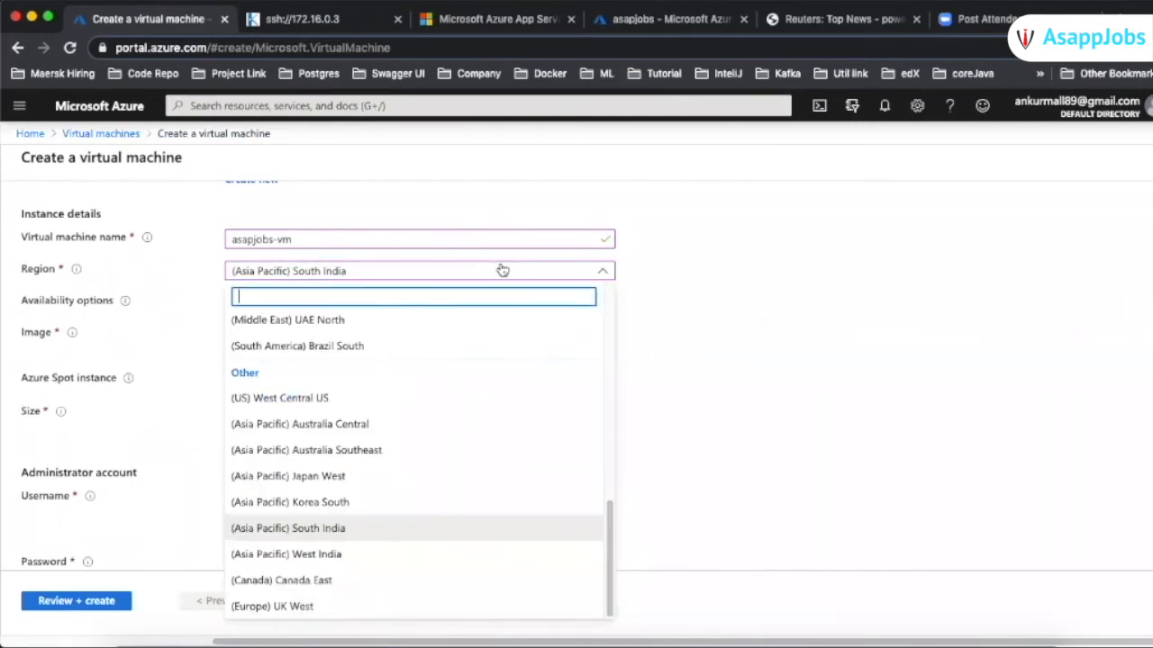
pyautogui.write('east')
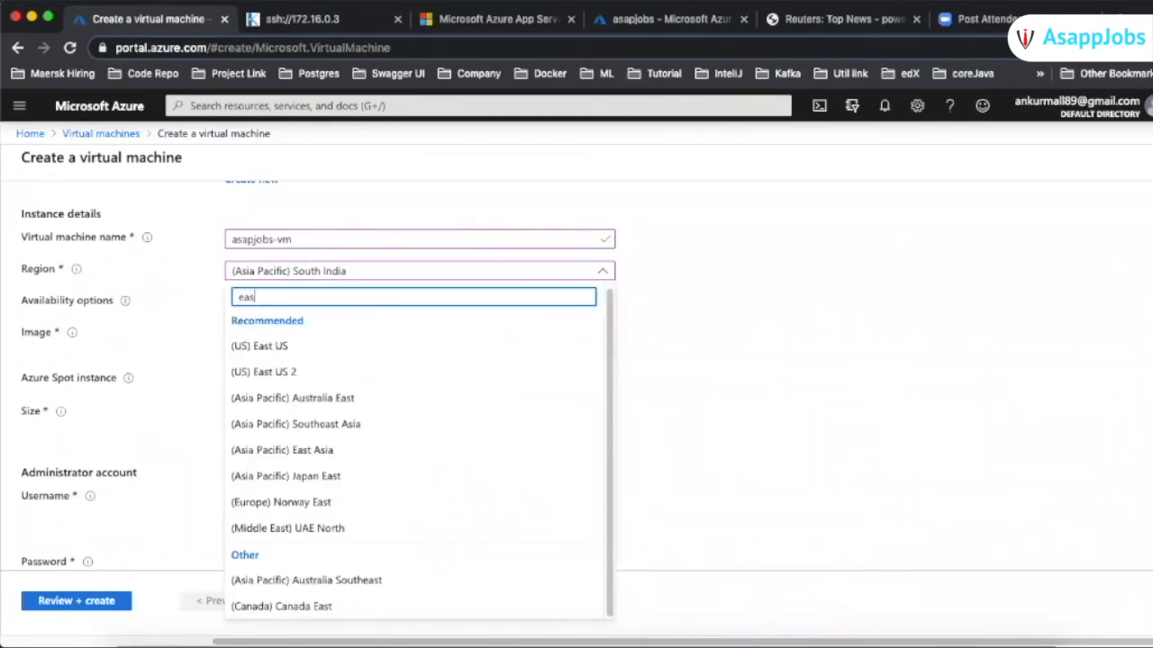
pyautogui.click(412, 345)
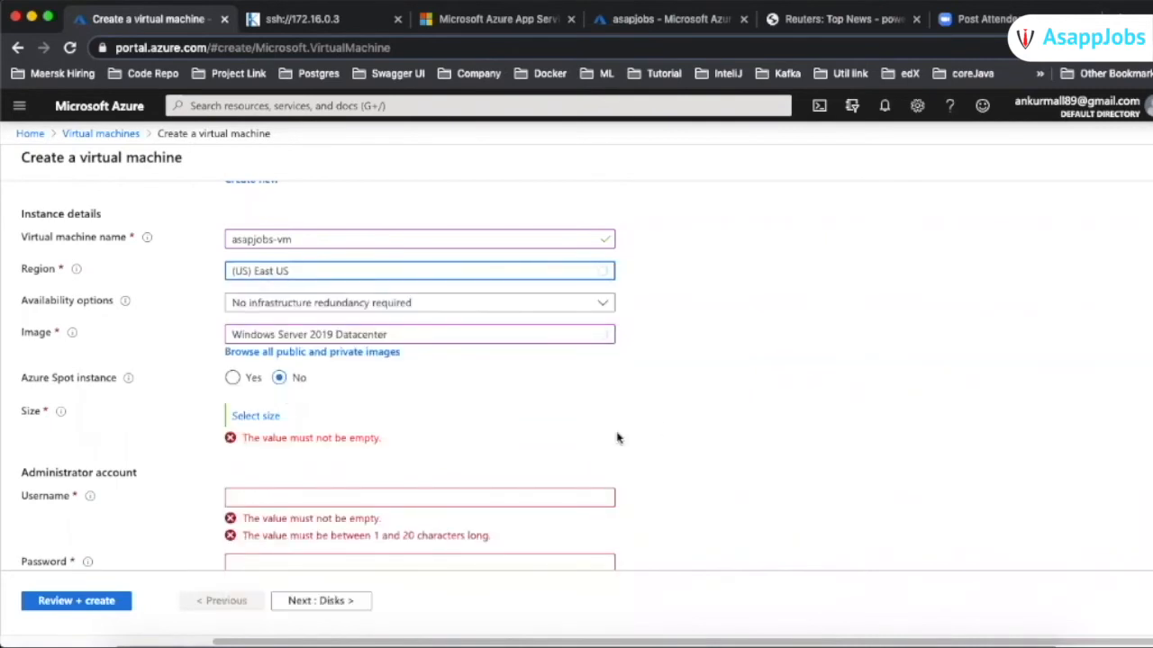
pyautogui.click(602, 305)
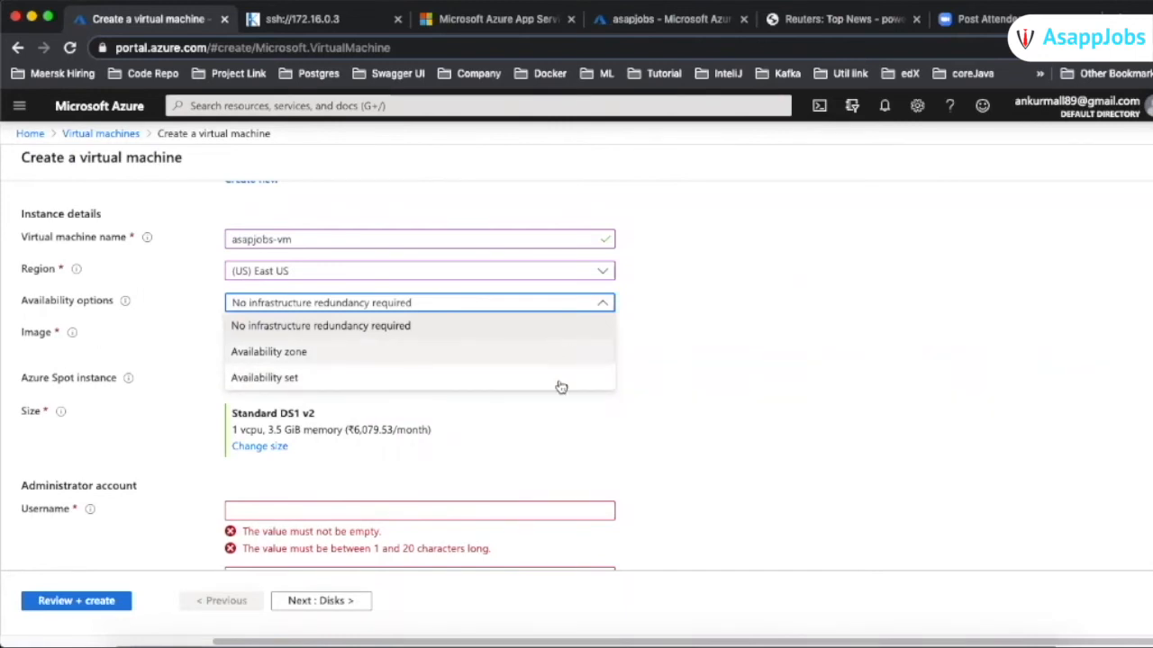
pyautogui.click(823, 405)
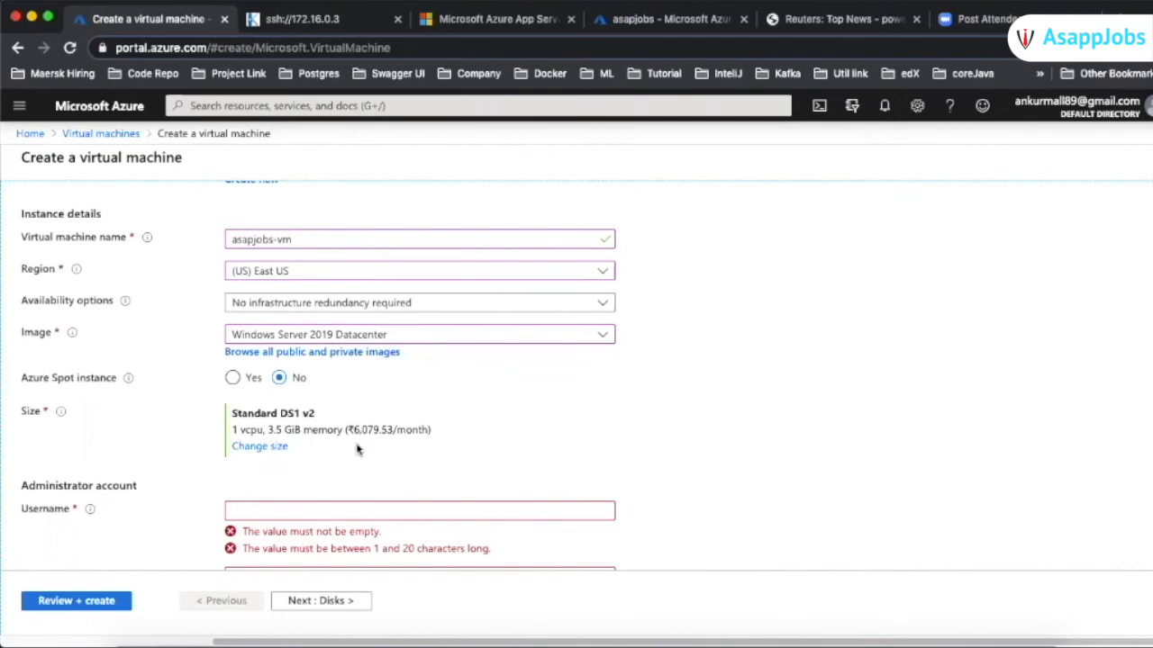
# Sort the available VM sizes by estimated monthly cost and choose B1ls as the virtual machine's size
pyautogui.click(278, 447)
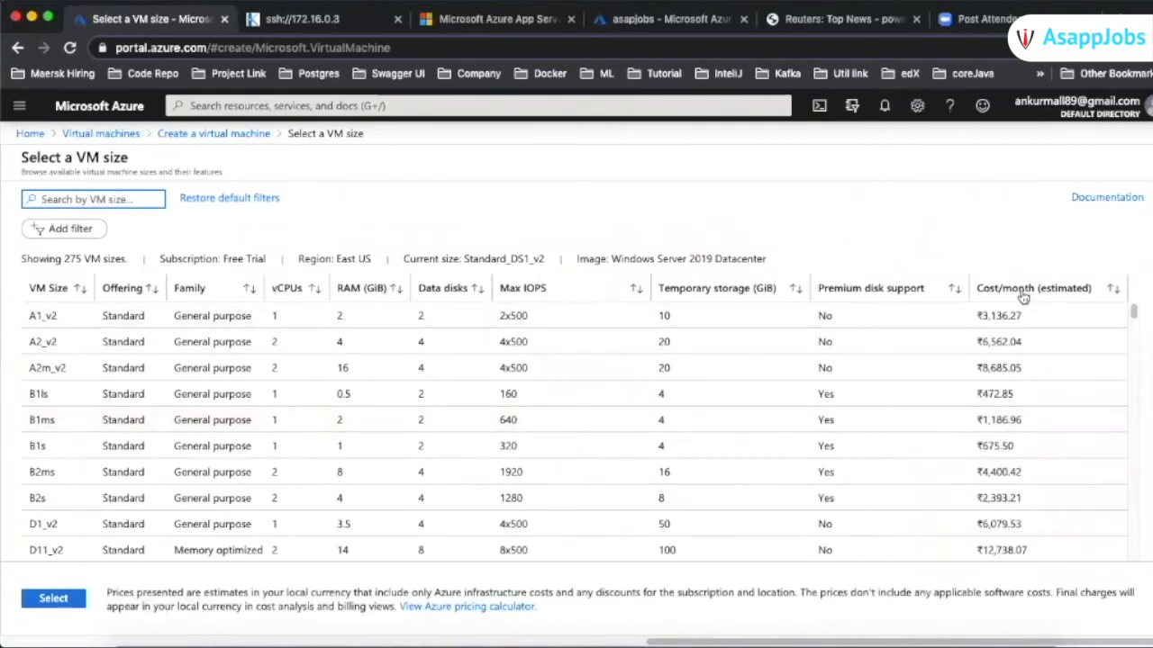
pyautogui.click(1023, 290)
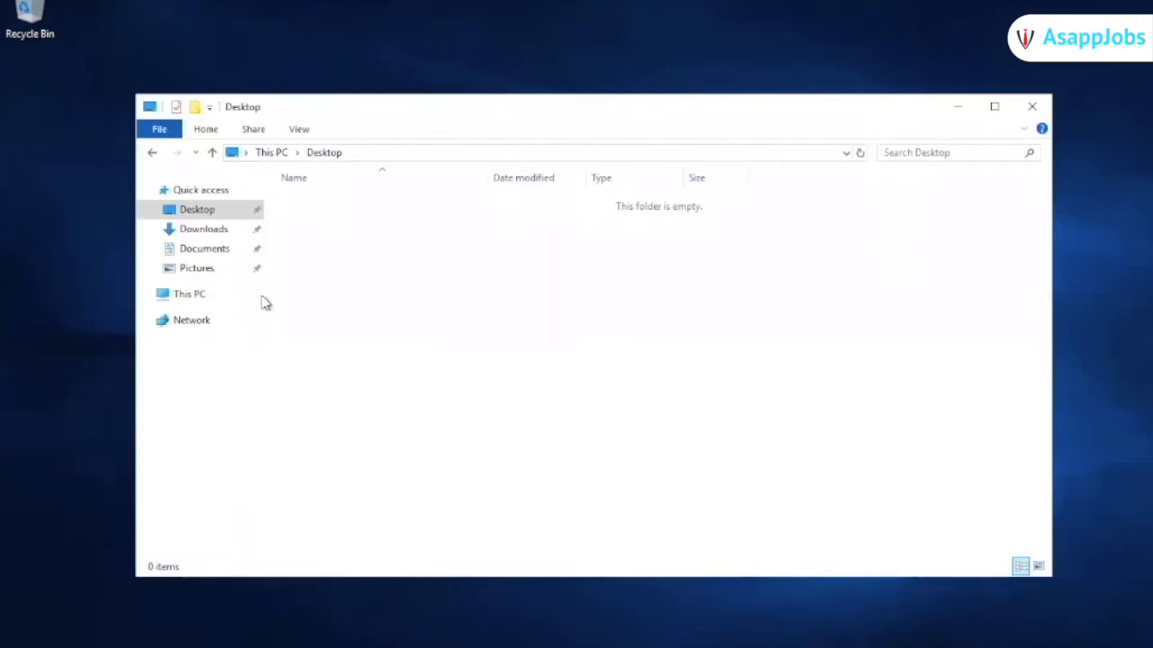
pyautogui.click(214, 236)
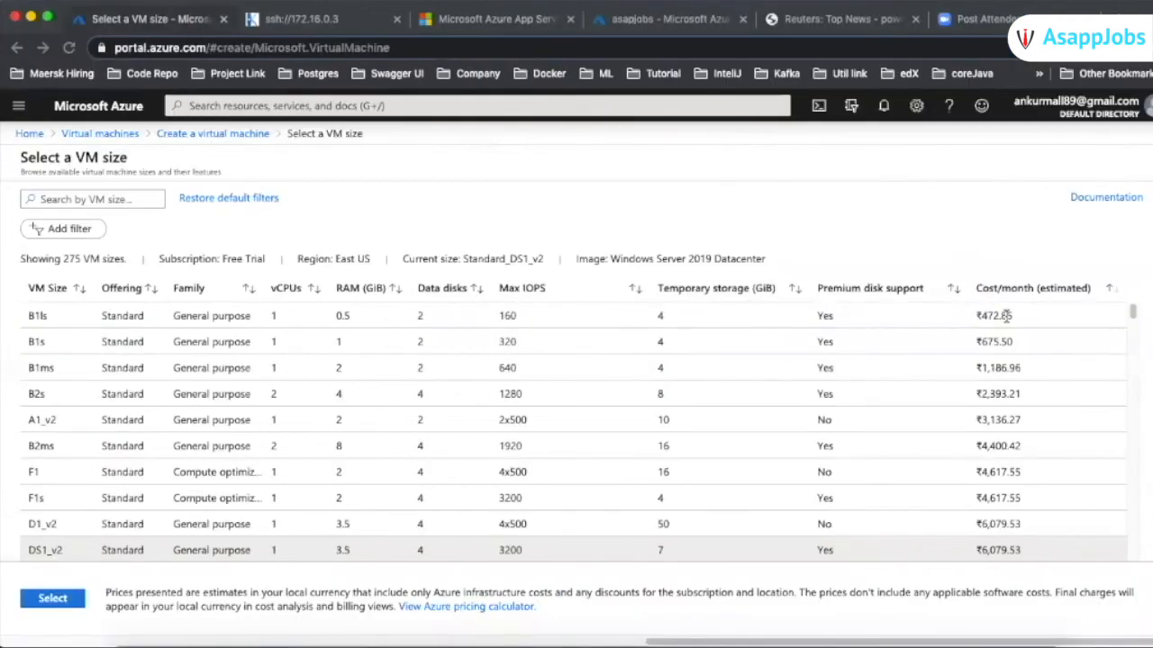
pyautogui.click(1006, 315)
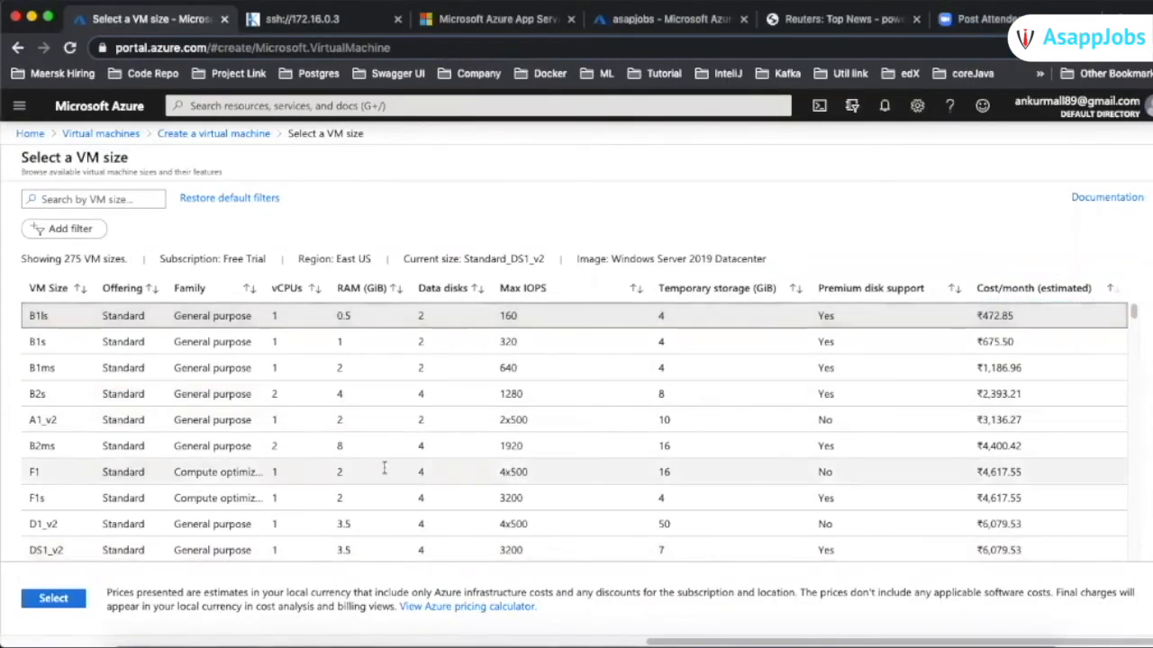
pyautogui.click(84, 599)
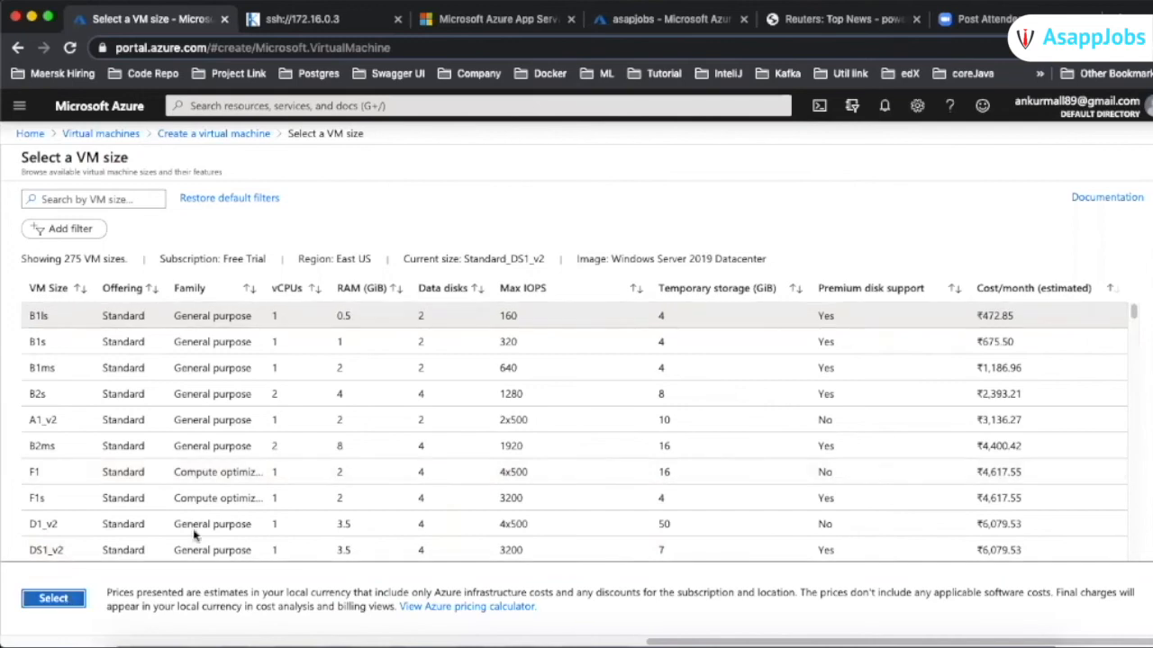
# Review the subscription, resource group, name, region, availability, image and size entered for the virtual machine
pyautogui.scroll(-2, 640, 410)
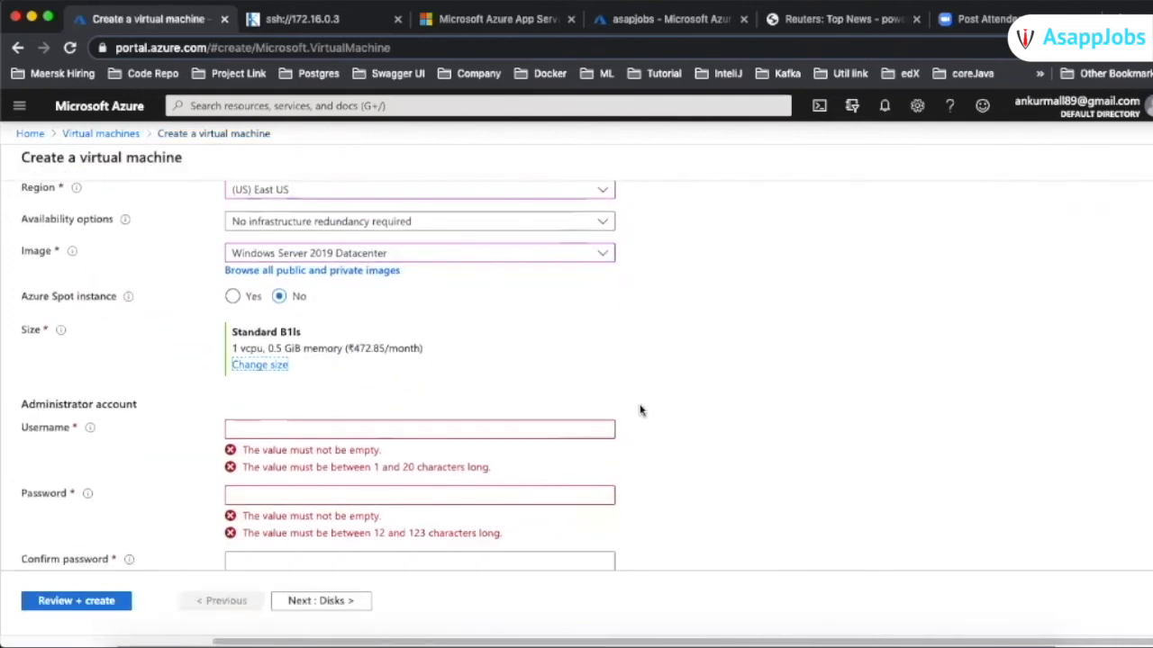
pyautogui.scroll(5, 641, 411)
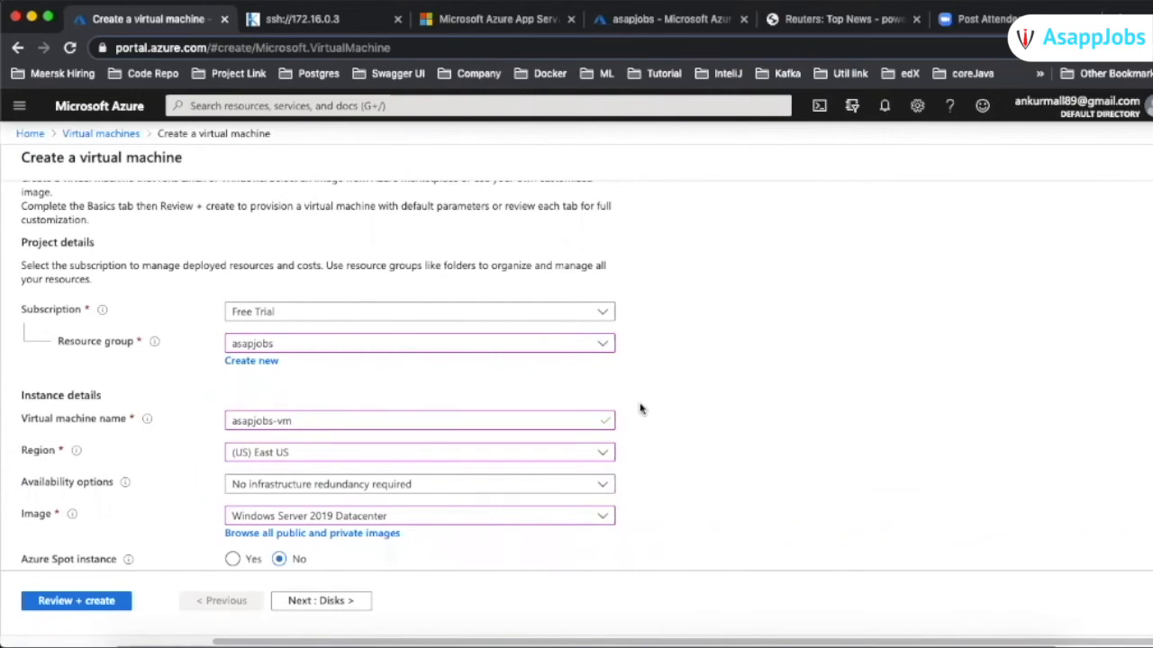
pyautogui.scroll(-2, 640, 410)
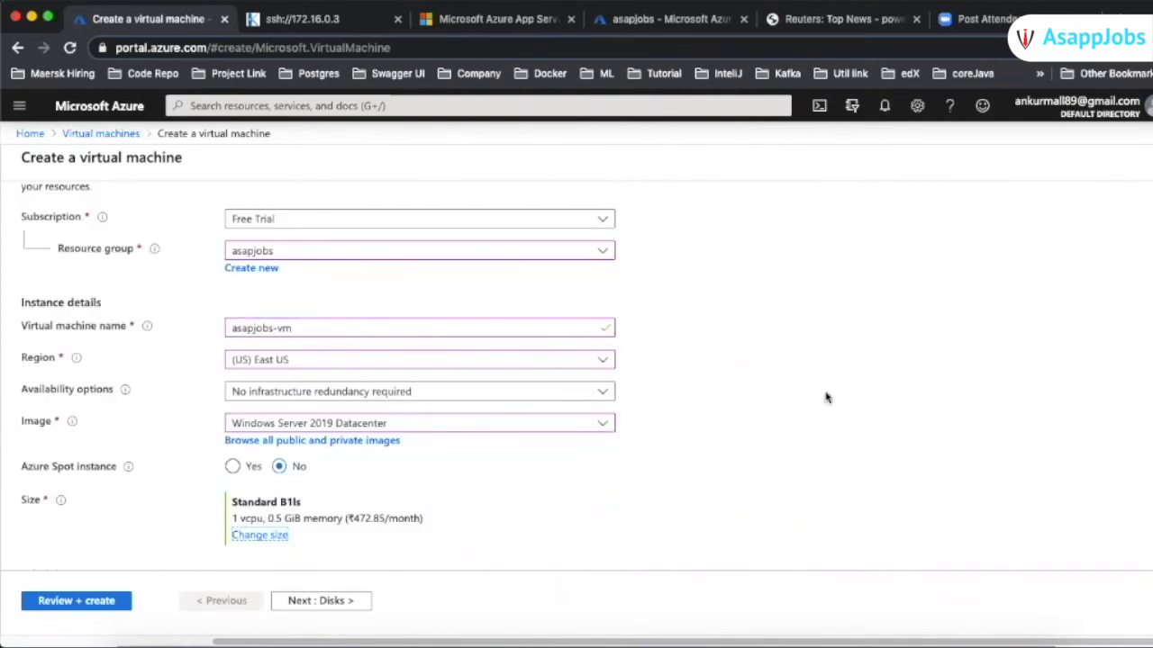
pyautogui.scroll(4, 826, 398)
pyautogui.scroll(-3, 826, 398)
pyautogui.scroll(2, 826, 398)
pyautogui.scroll(1, 827, 398)
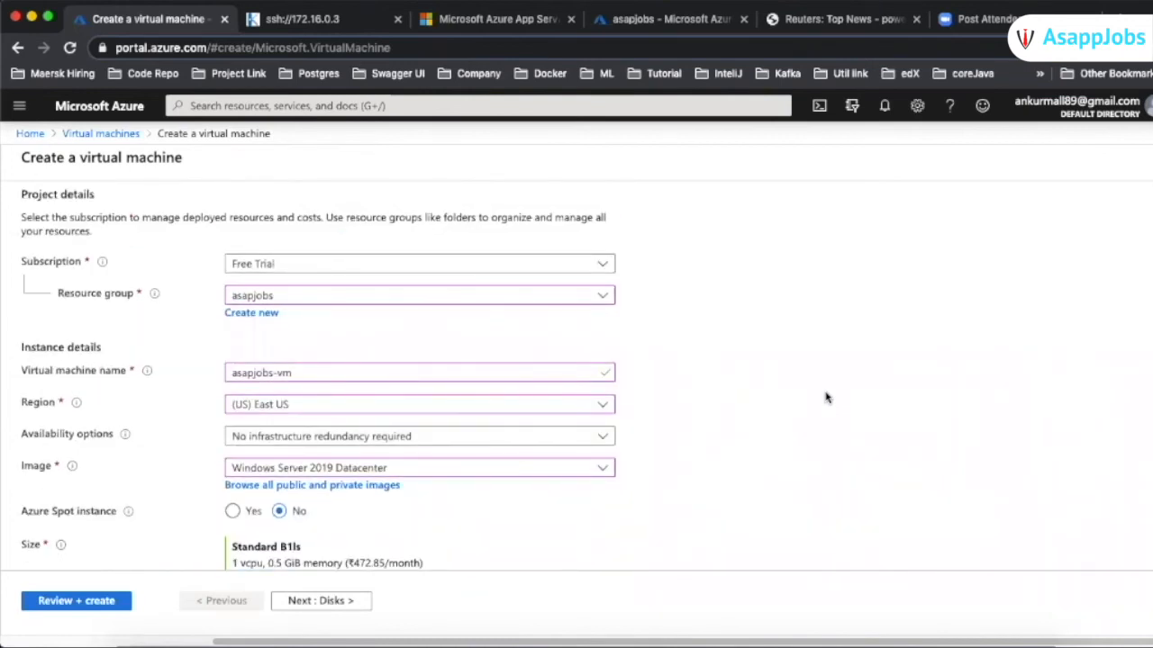
pyautogui.scroll(-2, 826, 398)
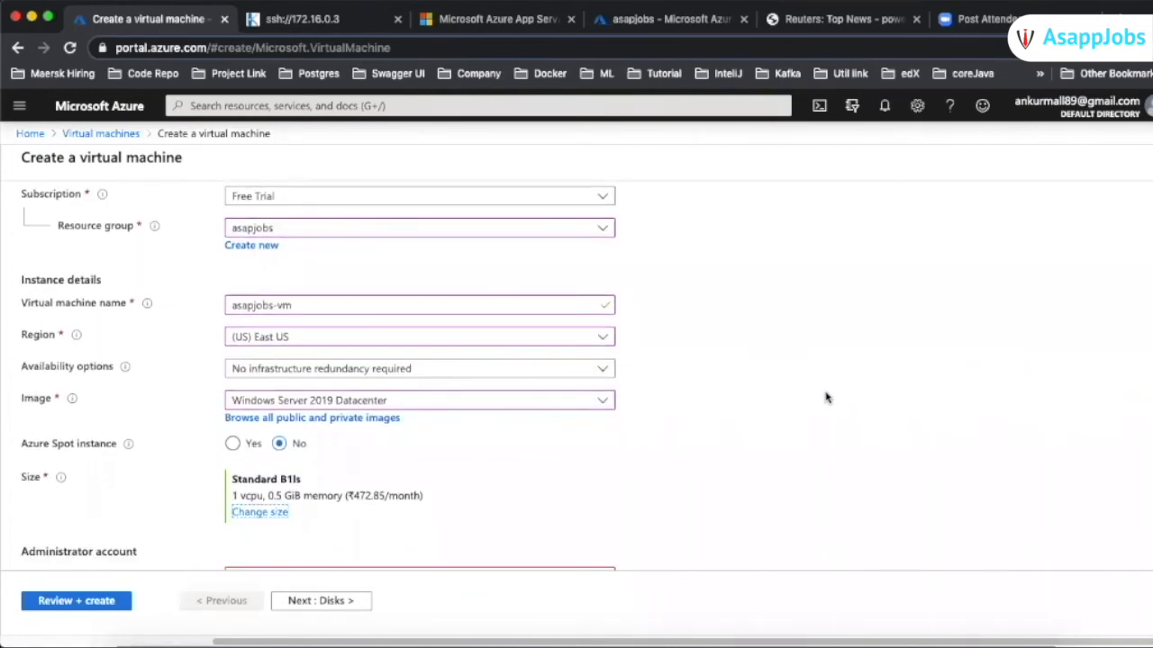
pyautogui.scroll(3, 827, 398)
pyautogui.scroll(-2, 826, 399)
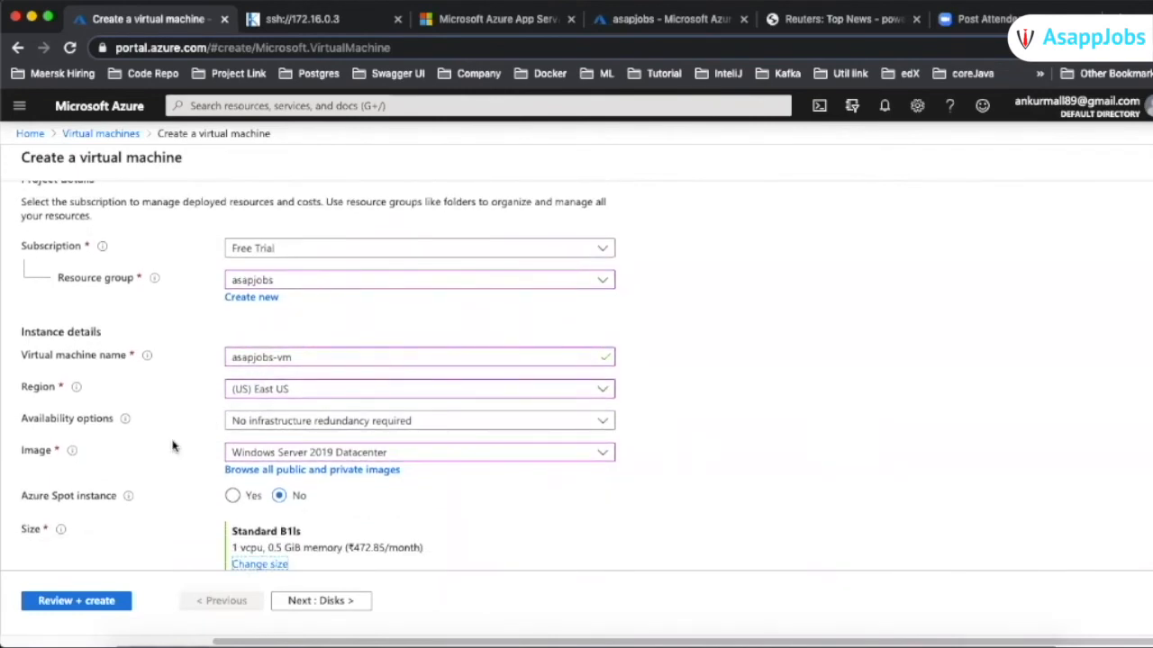
# Set the administrator account's username to asapjobs
pyautogui.scroll(-3, 174, 446)
pyautogui.scroll(-1, 173, 447)
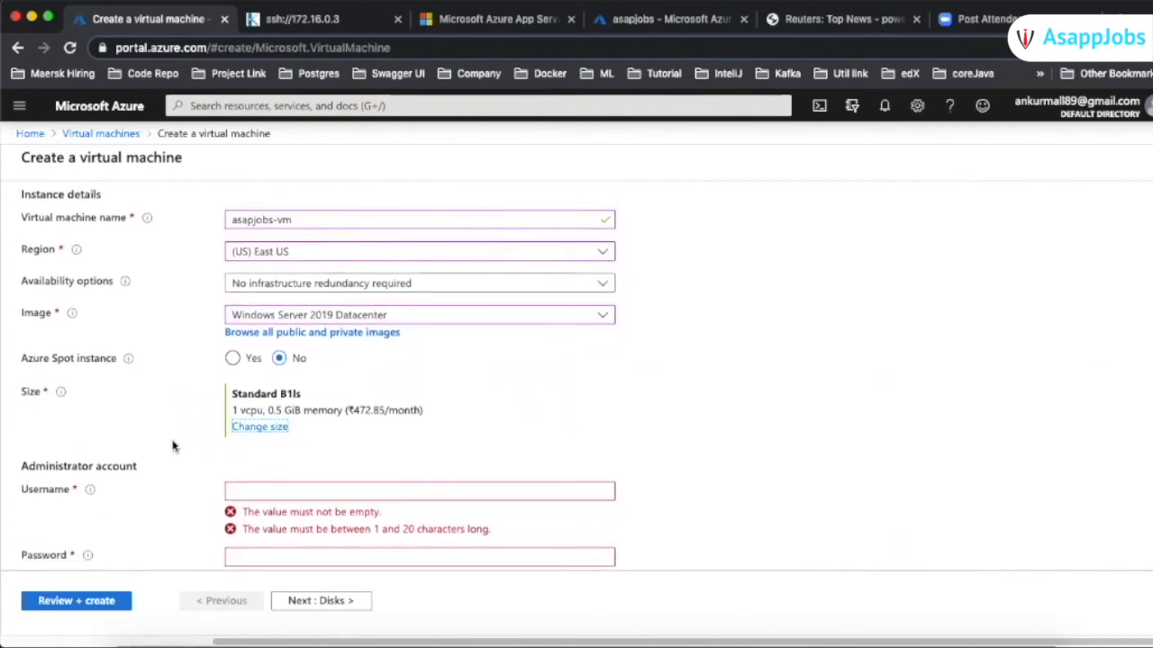
pyautogui.scroll(-4, 174, 447)
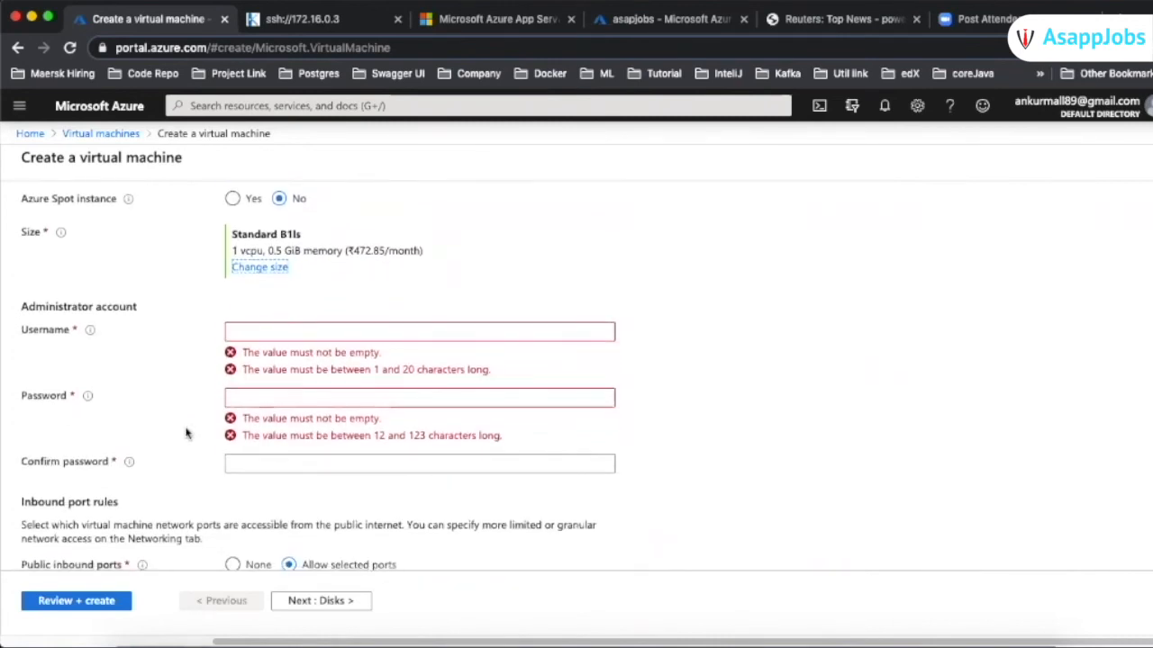
pyautogui.click(327, 332)
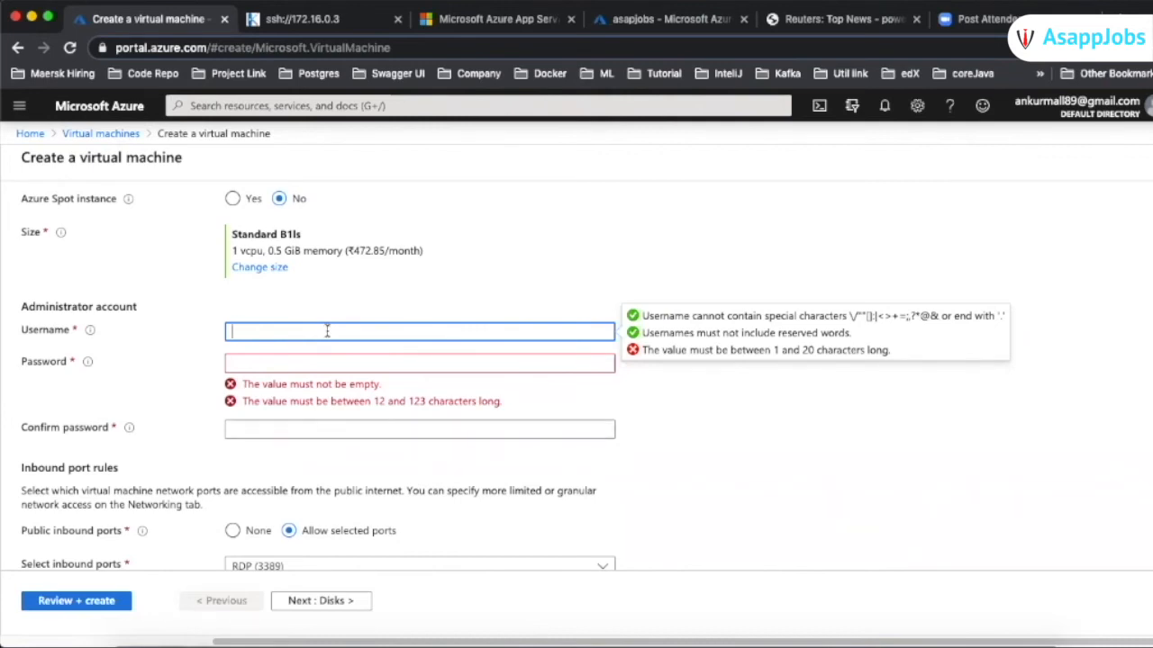
pyautogui.write('asap')
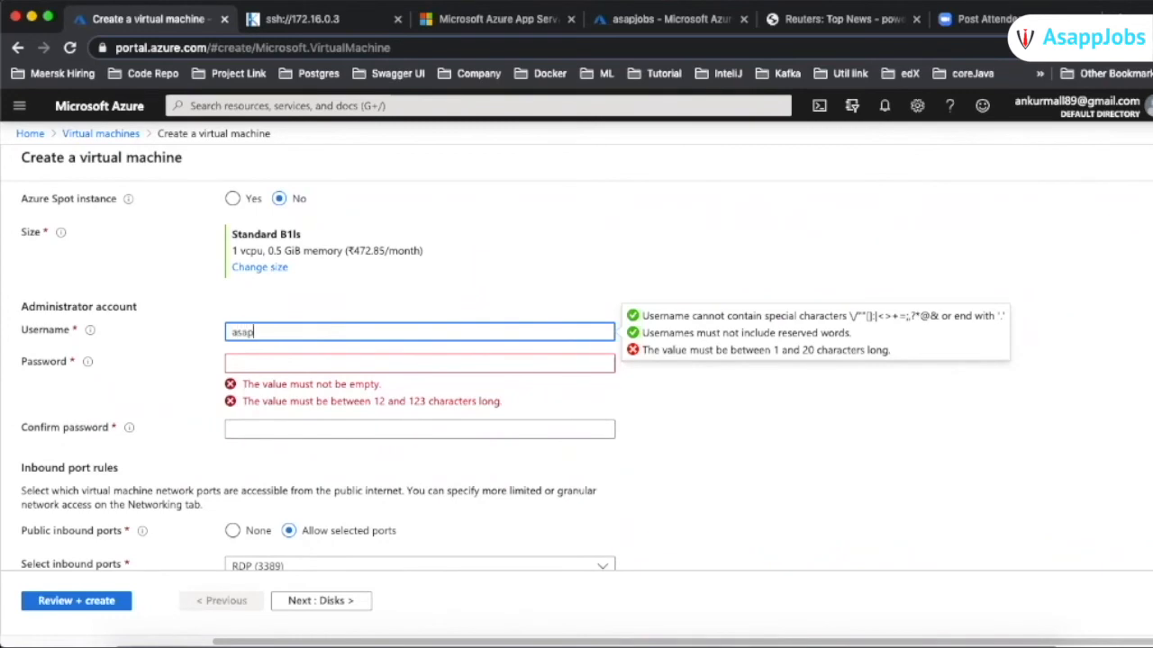
pyautogui.write('jobs')
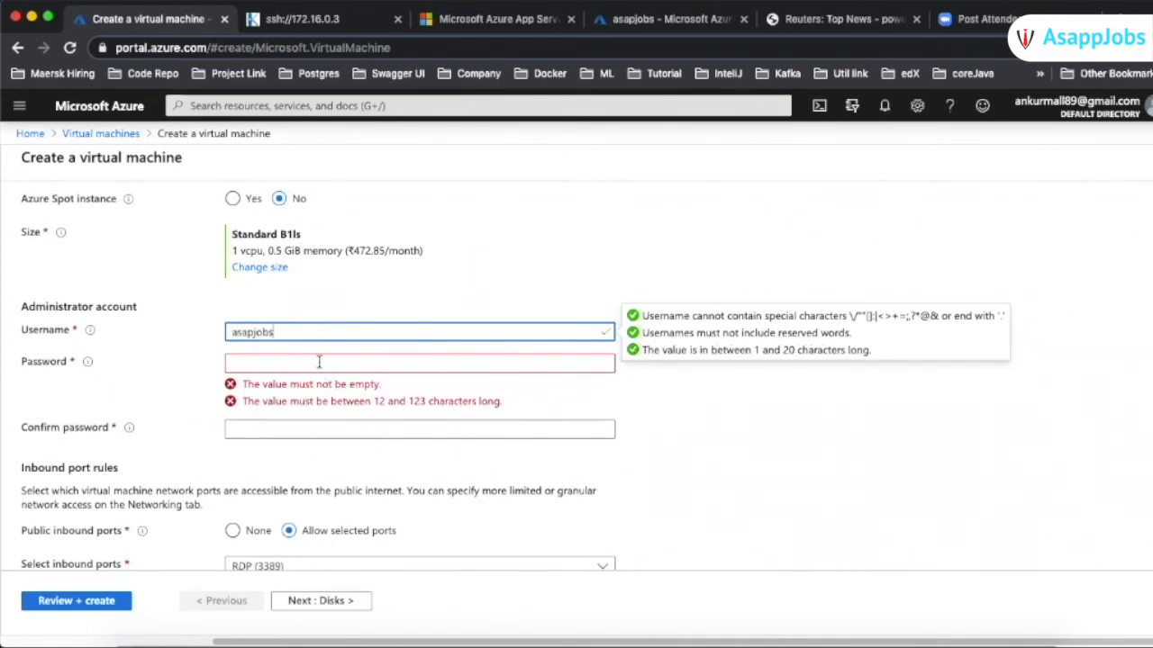
# Enter the administrator account password and repeat it in the confirmation field
pyautogui.click(319, 361)
pyautogui.write('******')
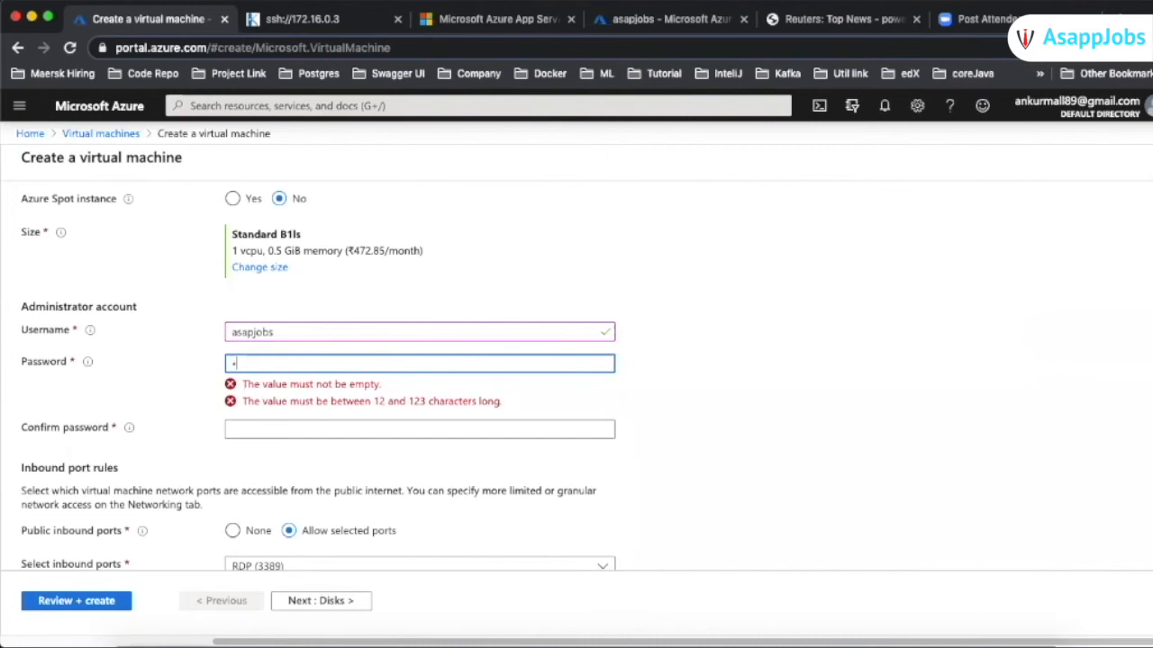
pyautogui.write('**********')
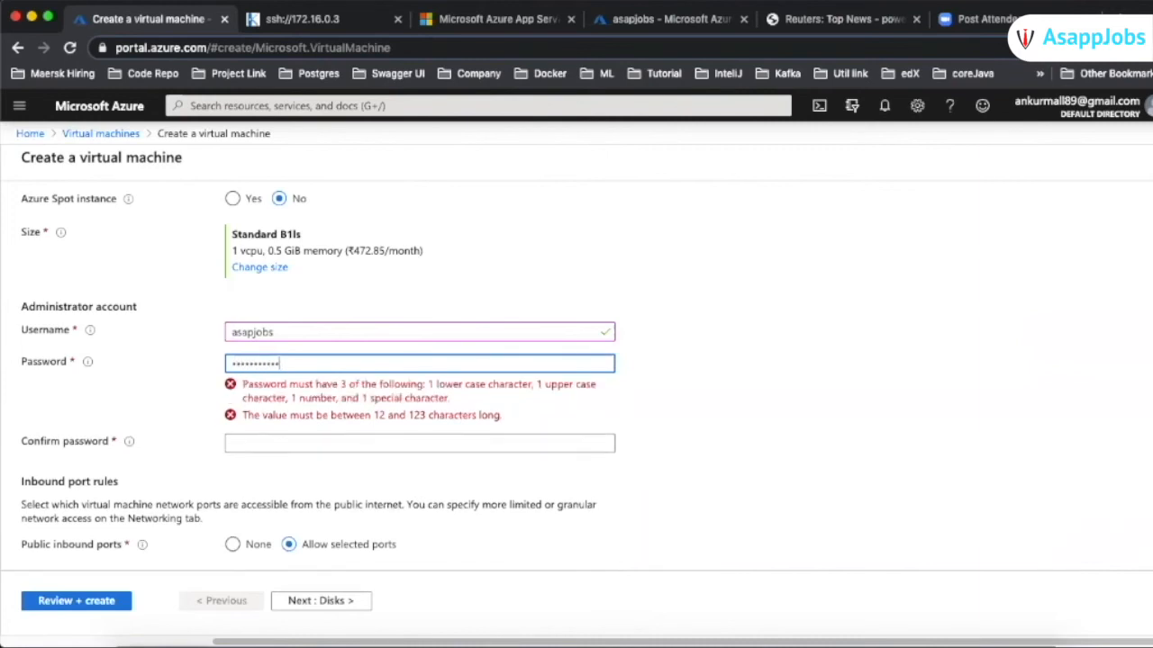
pyautogui.click(377, 398)
pyautogui.write('********')
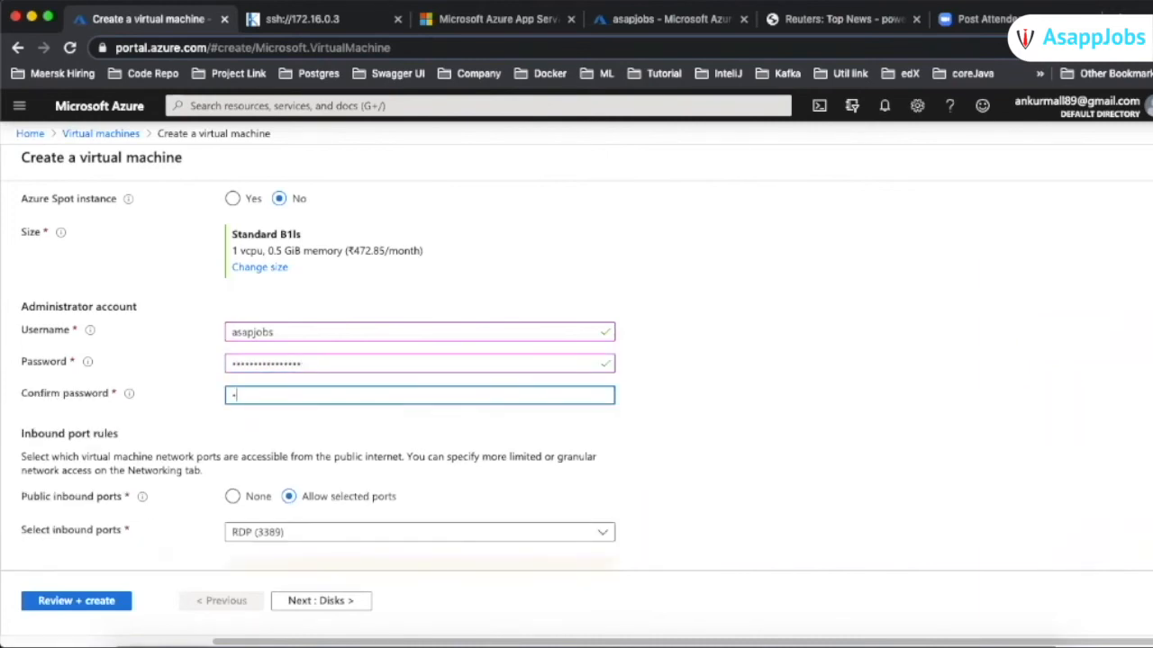
pyautogui.write('********')
# Add HTTP (80), SSH (22) and HTTPS (443) to the virtual machine's allowed public inbound ports
pyautogui.scroll(-3, 901, 427)
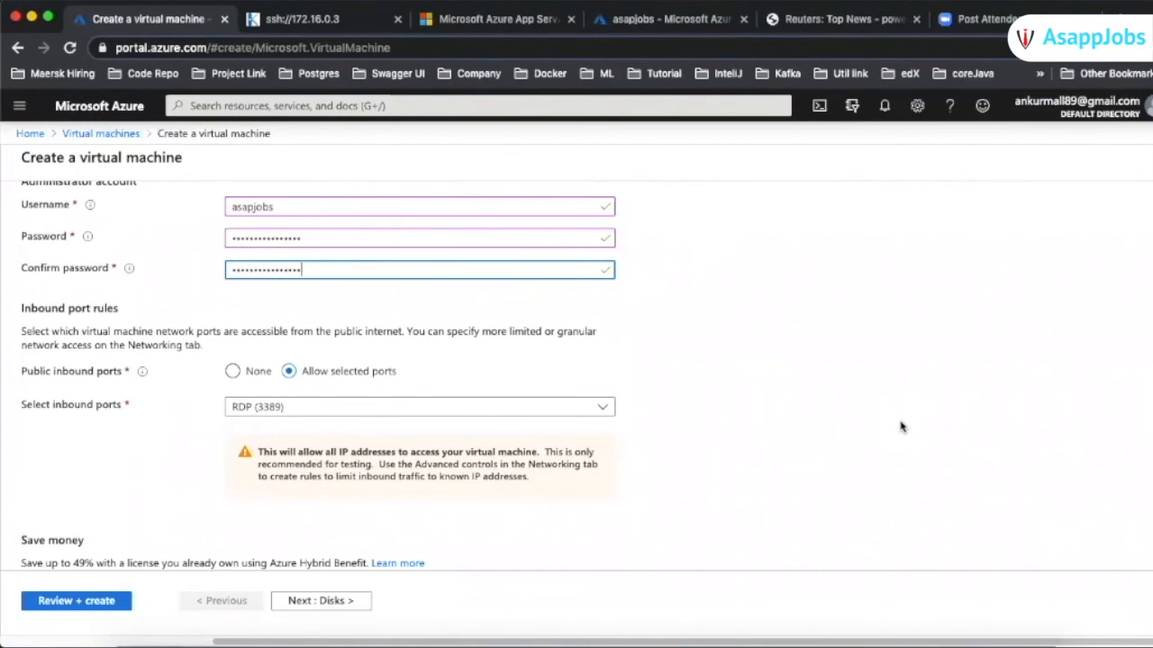
pyautogui.scroll(-1, 901, 427)
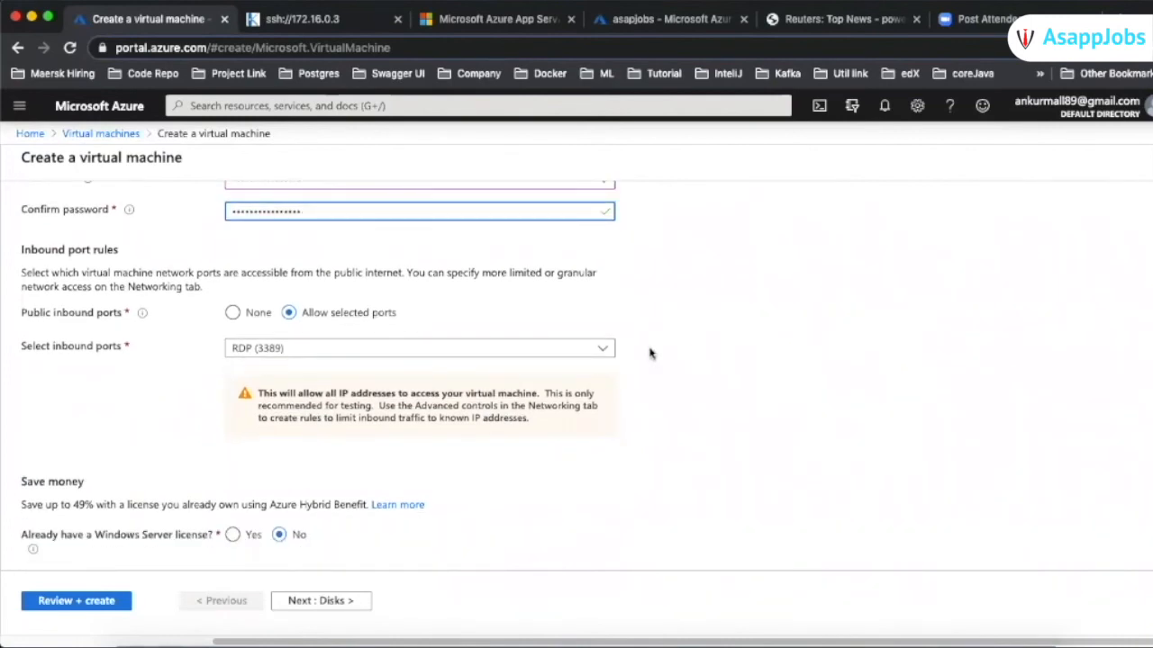
pyautogui.click(606, 351)
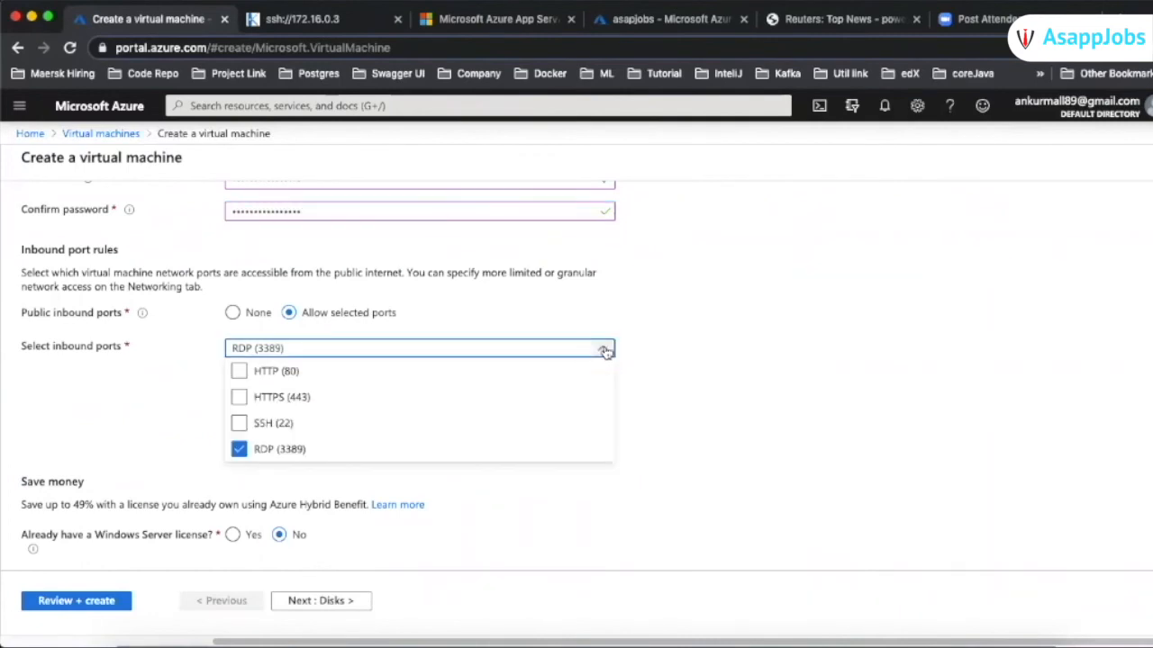
pyautogui.click(240, 375)
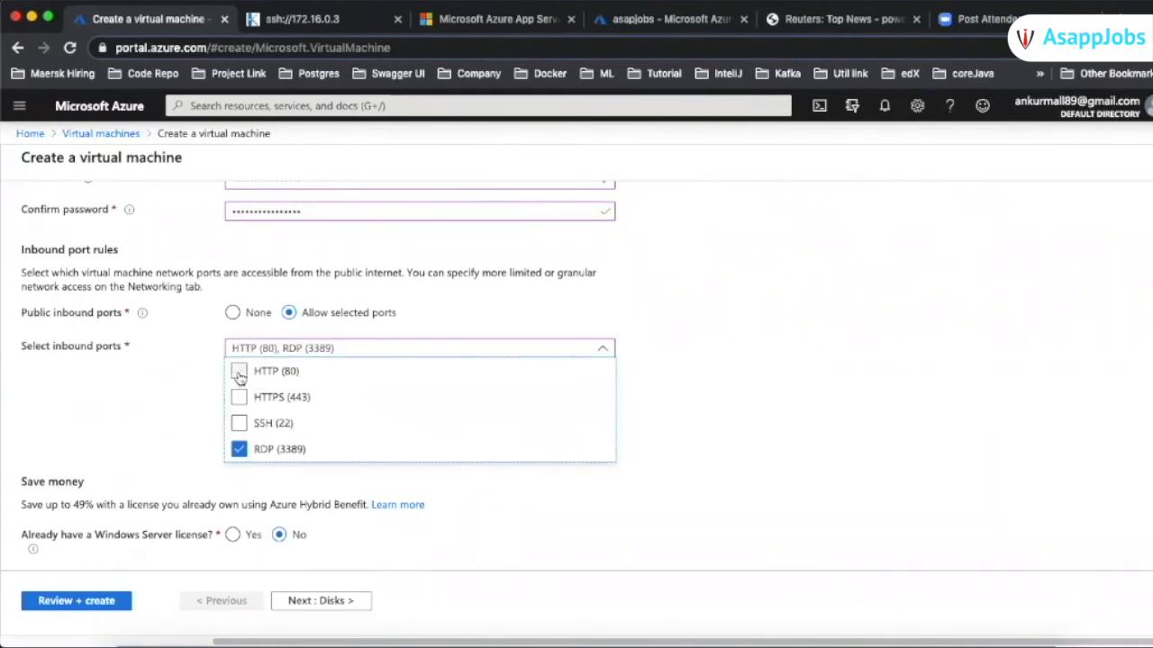
pyautogui.click(239, 425)
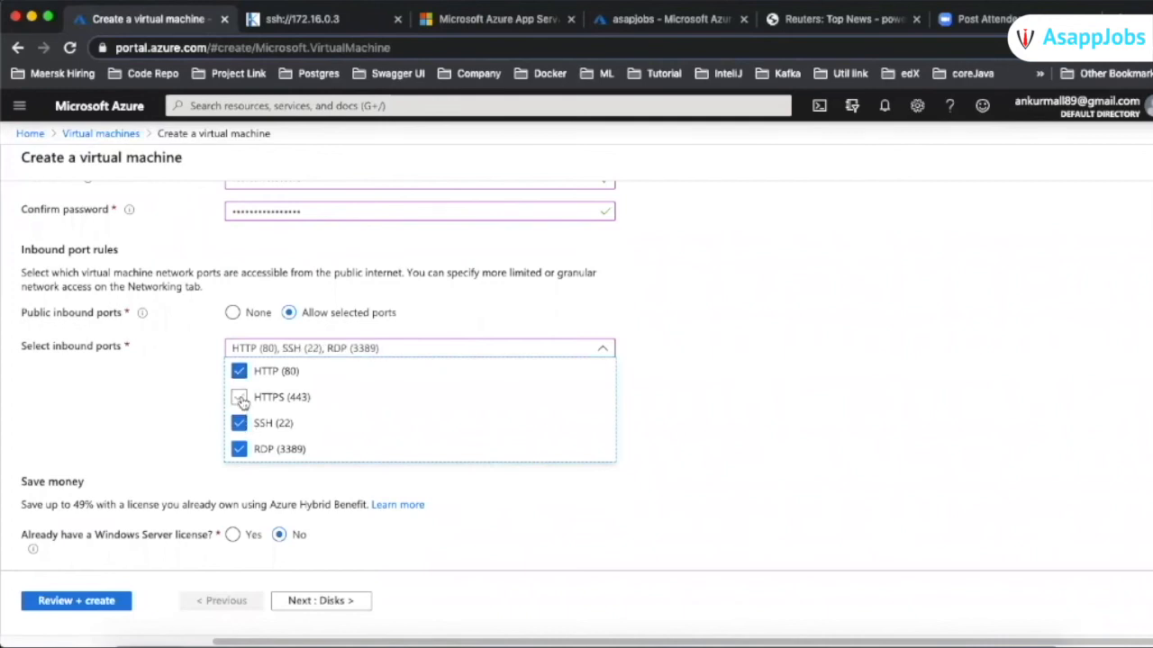
pyautogui.click(240, 399)
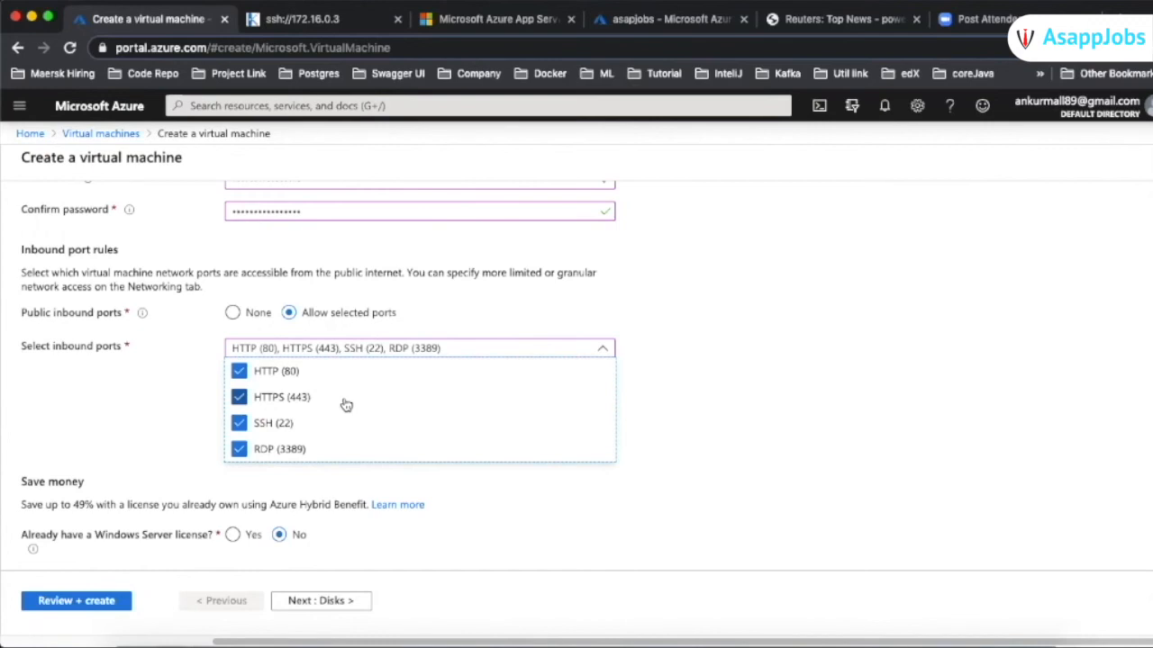
pyautogui.click(754, 442)
# Set the virtual machine's OS disk type to Standard HDD and review the remaining disk options
pyautogui.click(351, 603)
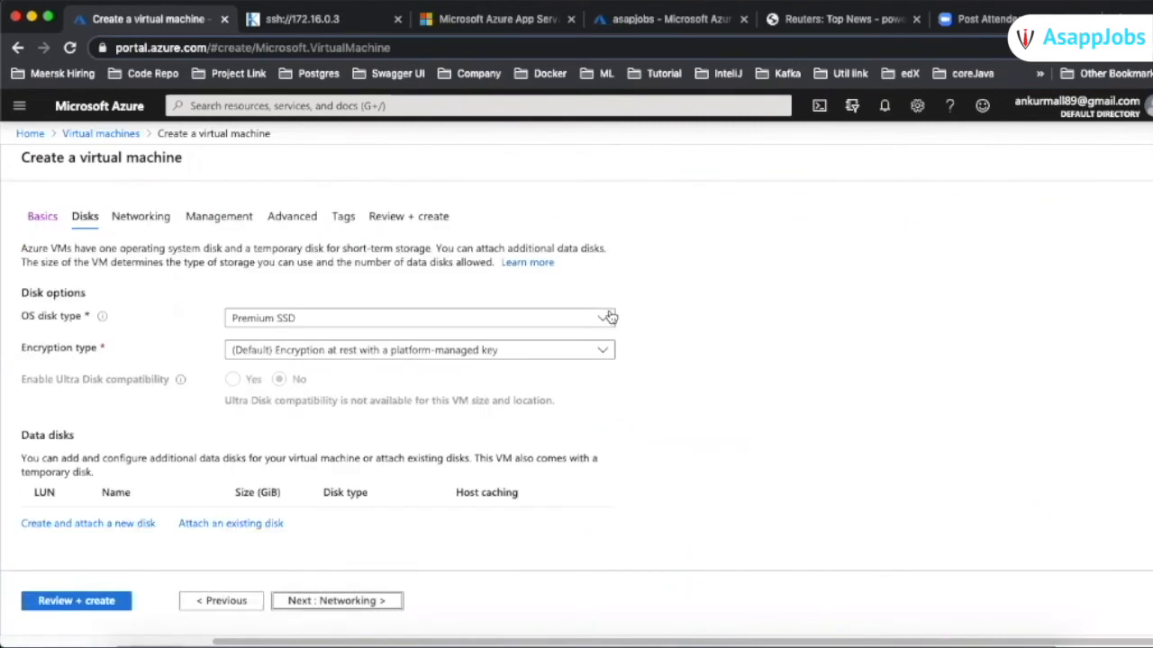
pyautogui.click(605, 319)
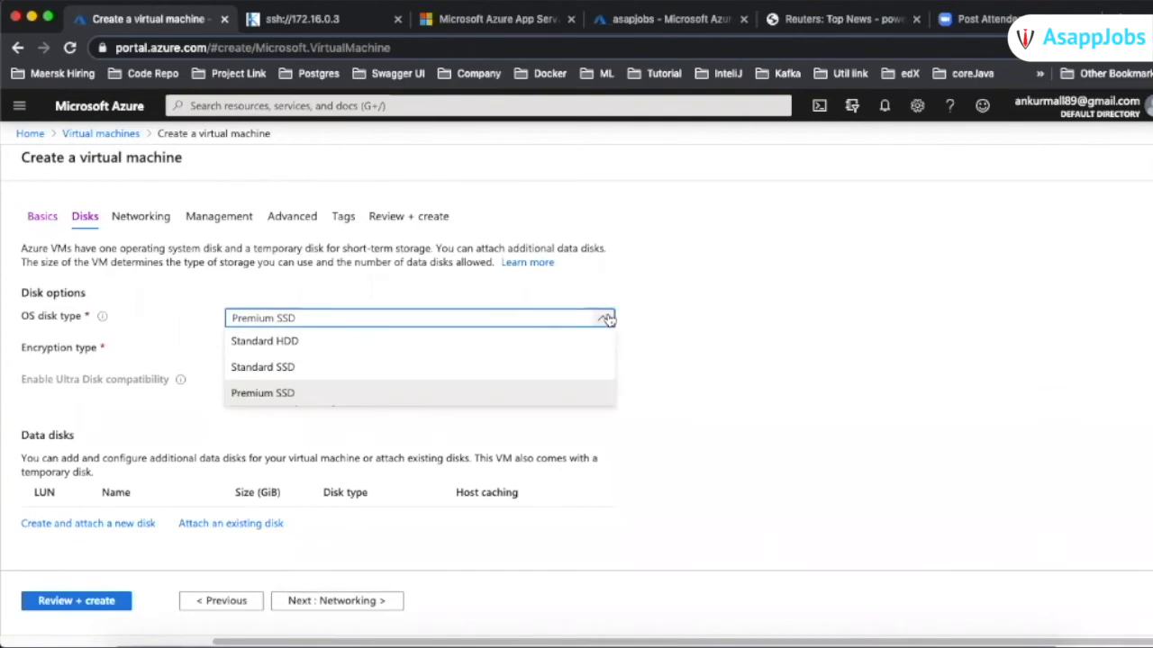
pyautogui.click(328, 342)
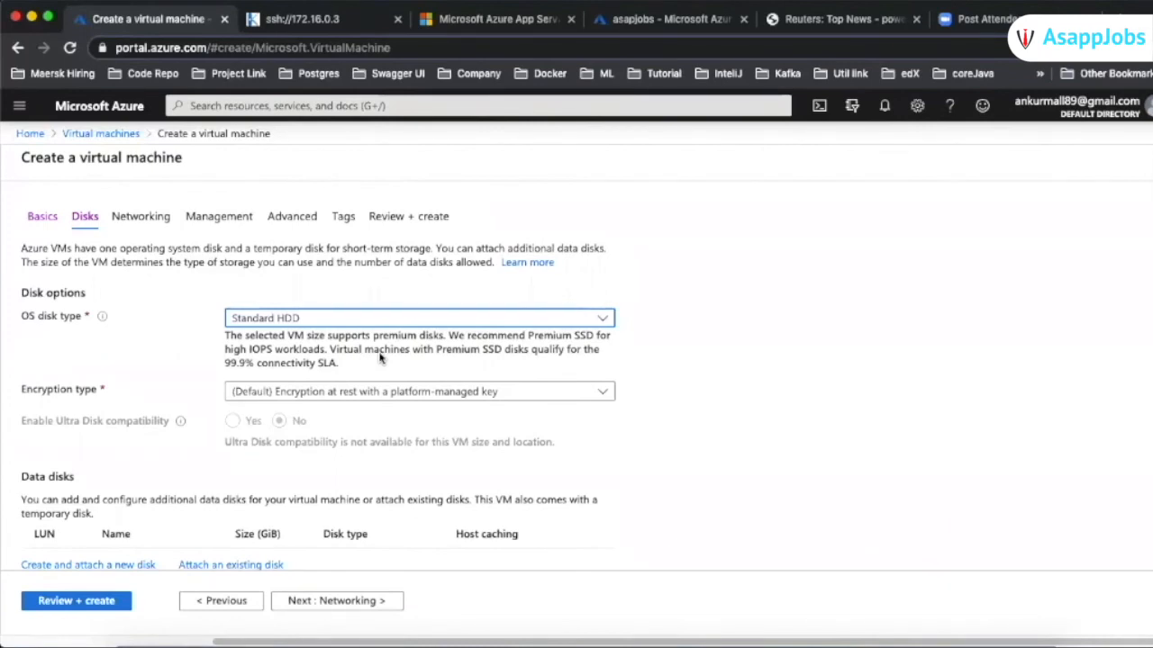
pyautogui.scroll(-2, 798, 477)
pyautogui.scroll(-1, 798, 478)
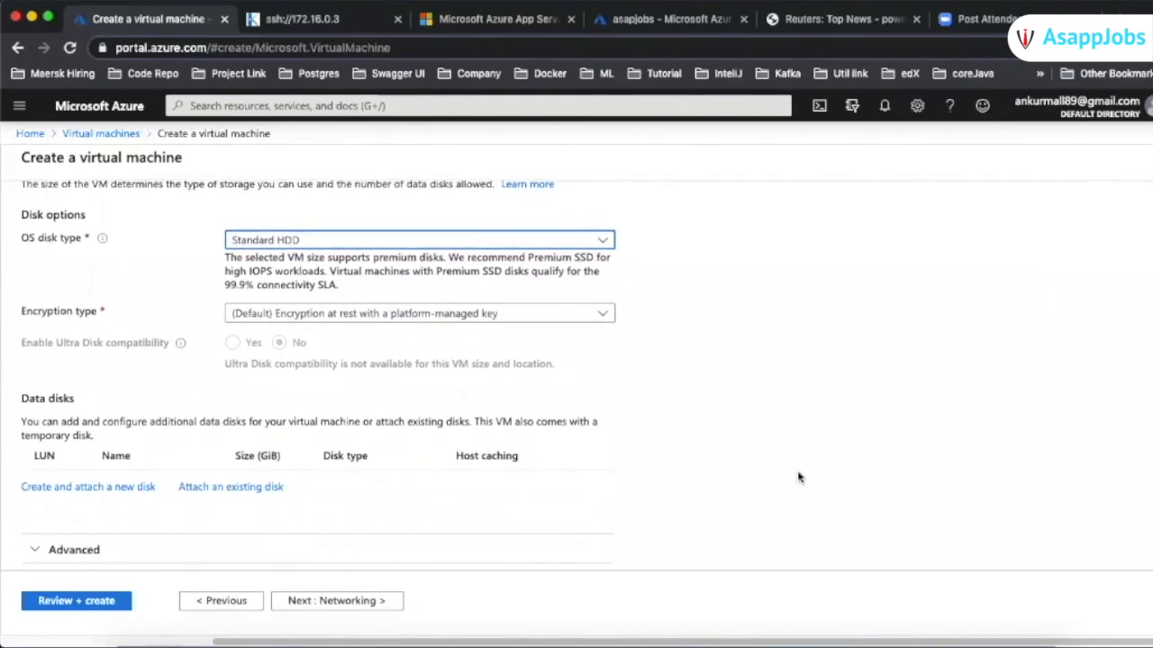
pyautogui.scroll(-1, 797, 477)
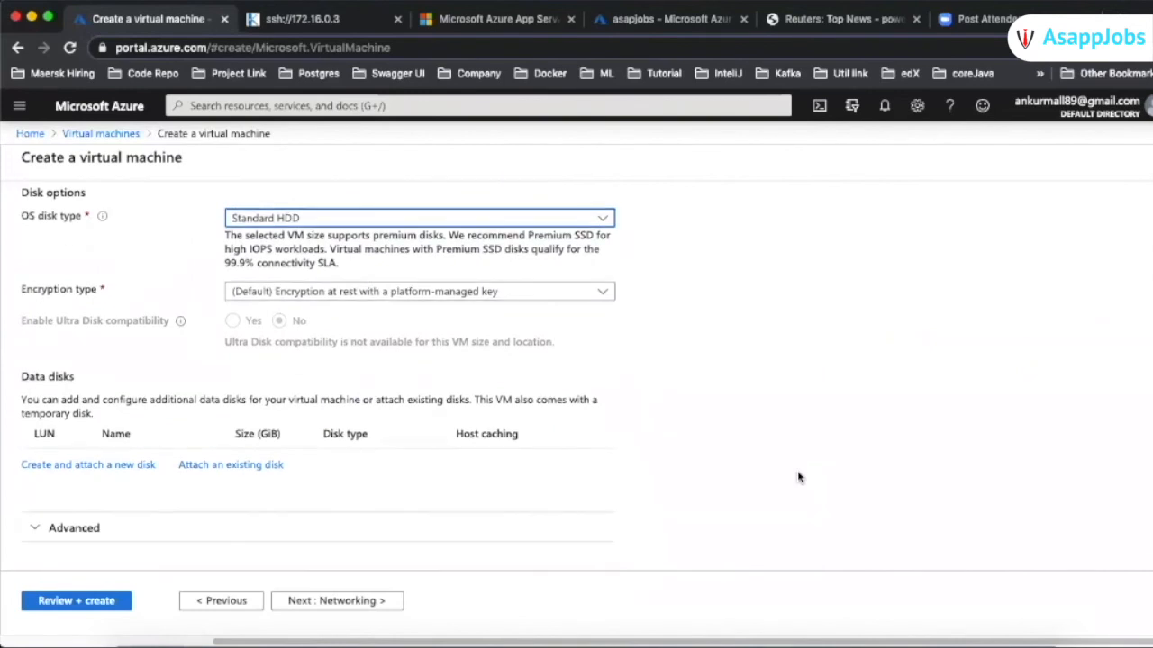
# Assign the existing virtual network javasks-vnet to the virtual machine's network interface and review the other networking settings
pyautogui.click(371, 601)
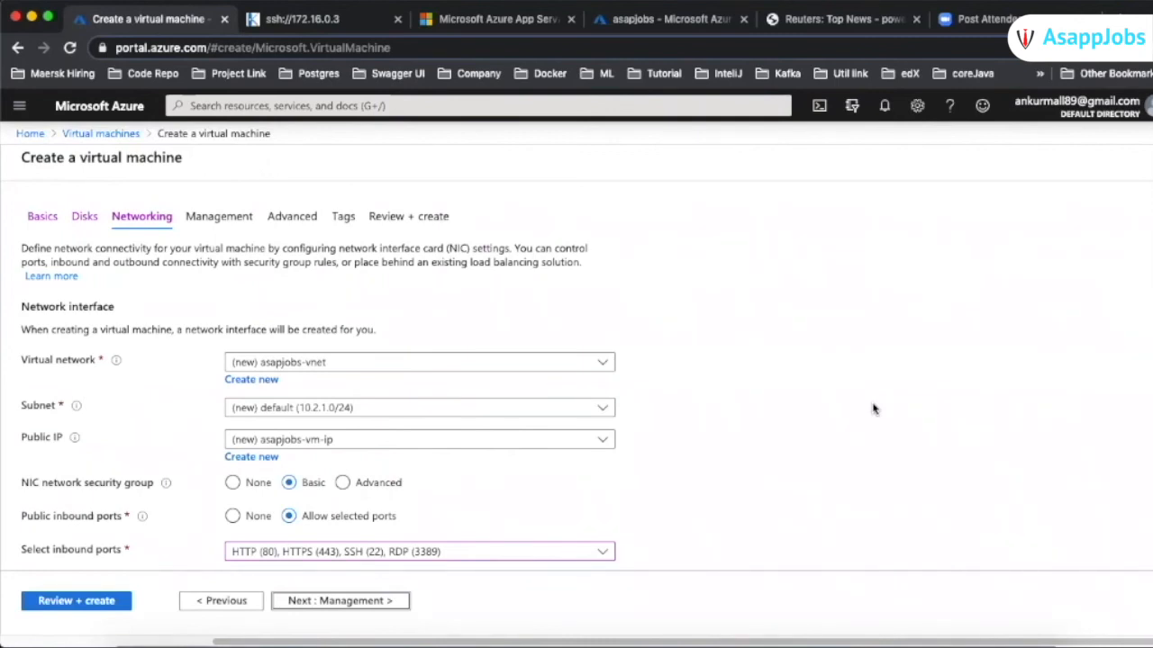
pyautogui.scroll(-2, 873, 410)
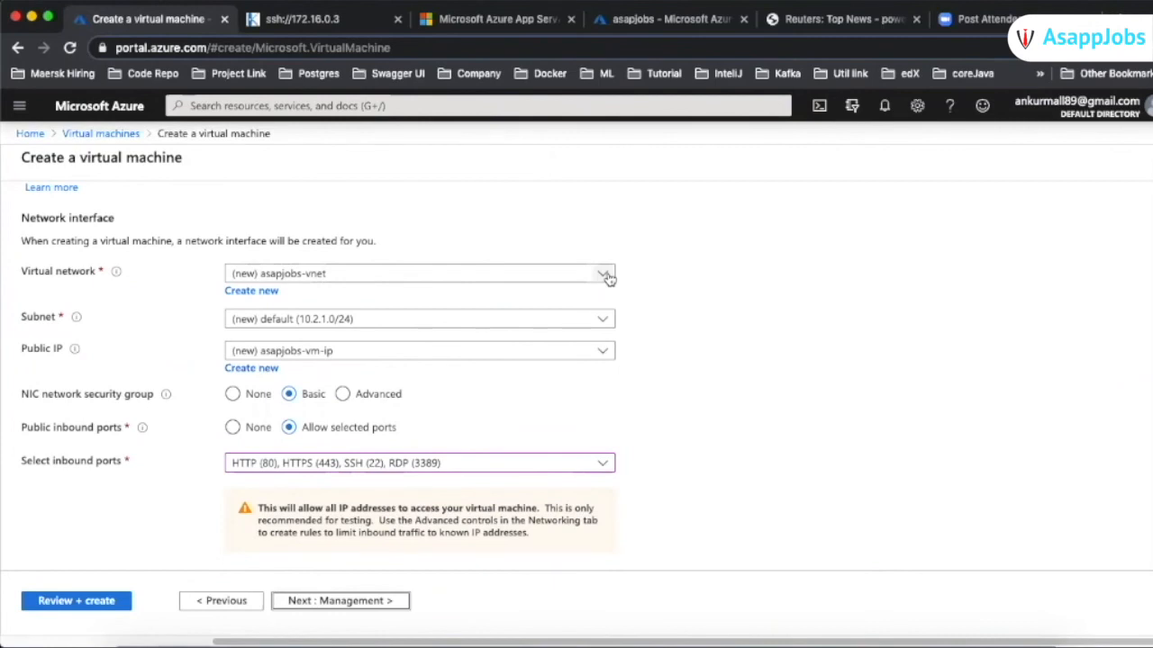
pyautogui.click(603, 274)
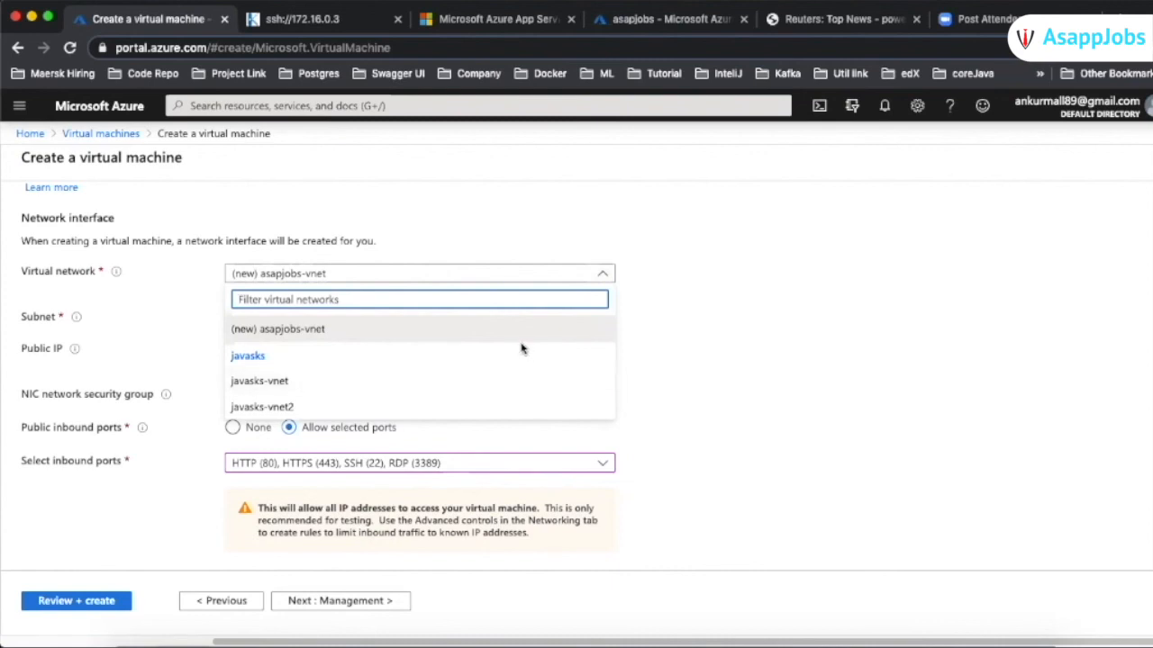
pyautogui.click(269, 382)
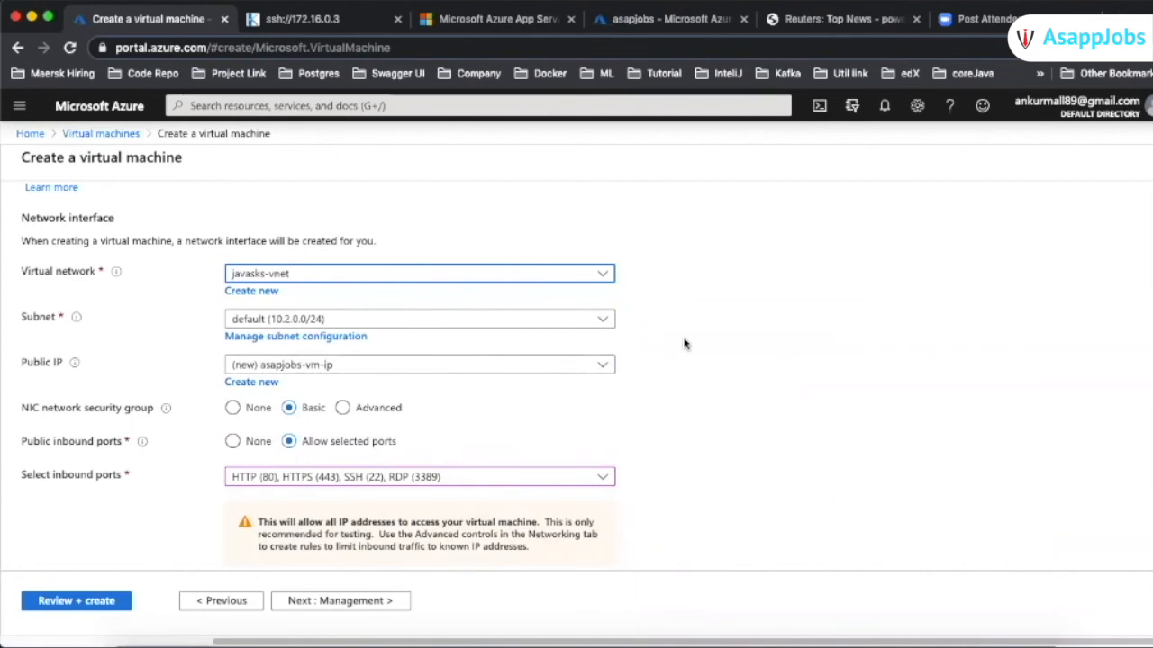
pyautogui.scroll(-1, 486, 340)
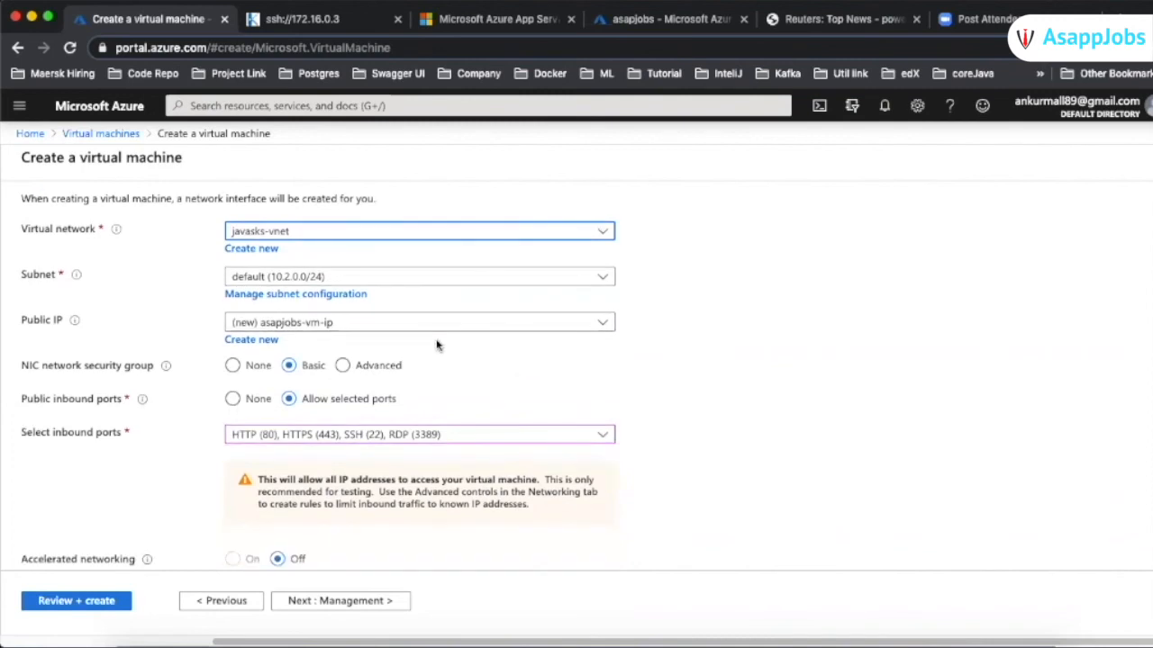
pyautogui.scroll(-4, 439, 346)
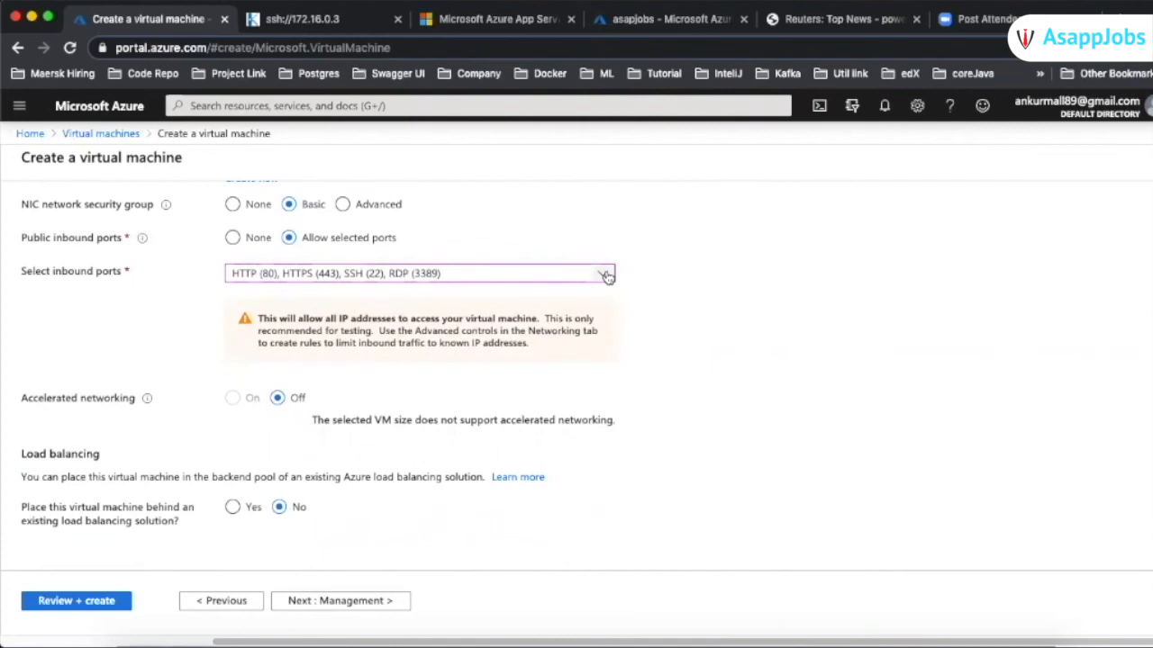
# Return to the basic settings and remove HTTP (80), HTTPS (443) and SSH (22) from the allowed inbound ports, keeping only RDP (3389)
pyautogui.click(237, 607)
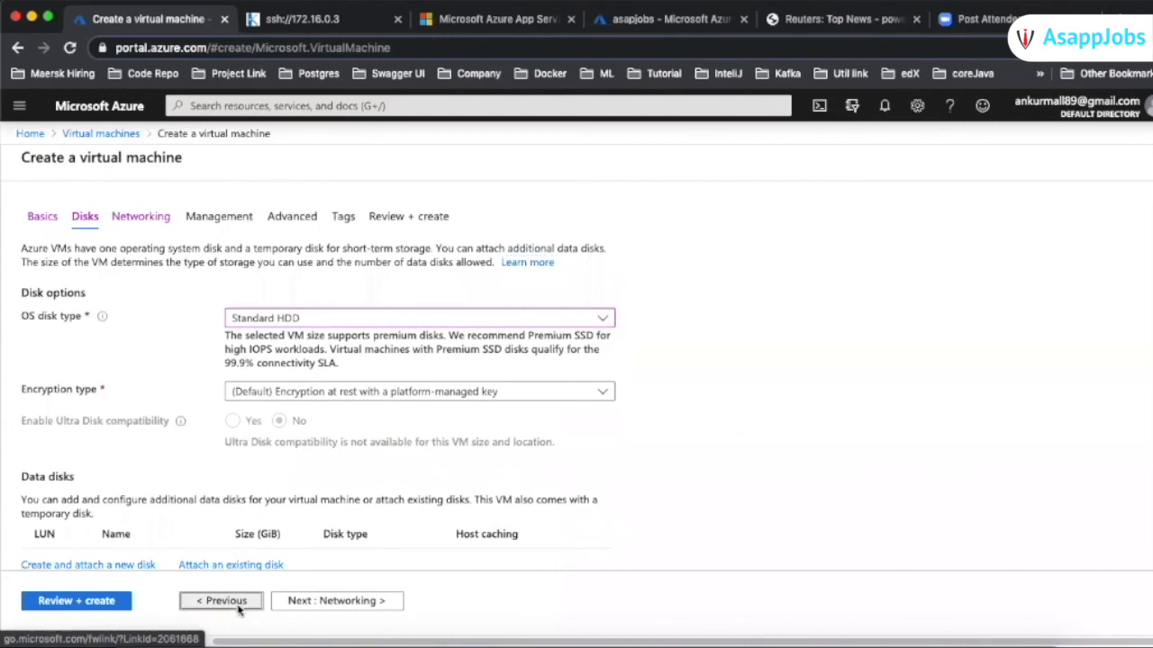
pyautogui.click(237, 607)
pyautogui.scroll(-10, 367, 475)
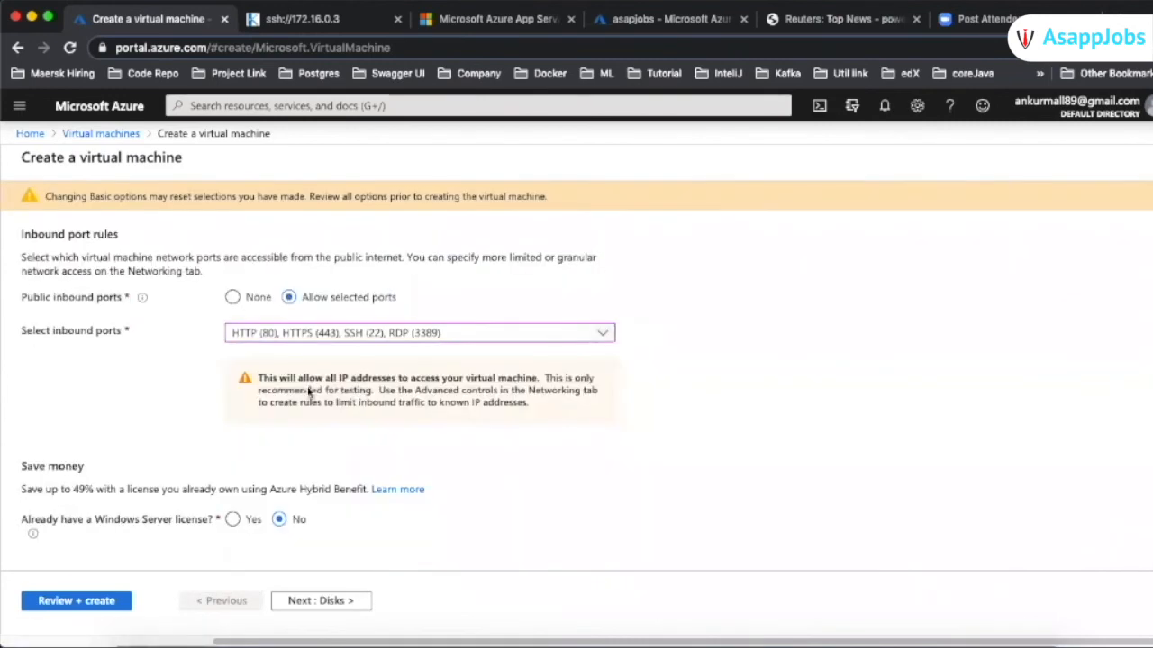
pyautogui.click(606, 335)
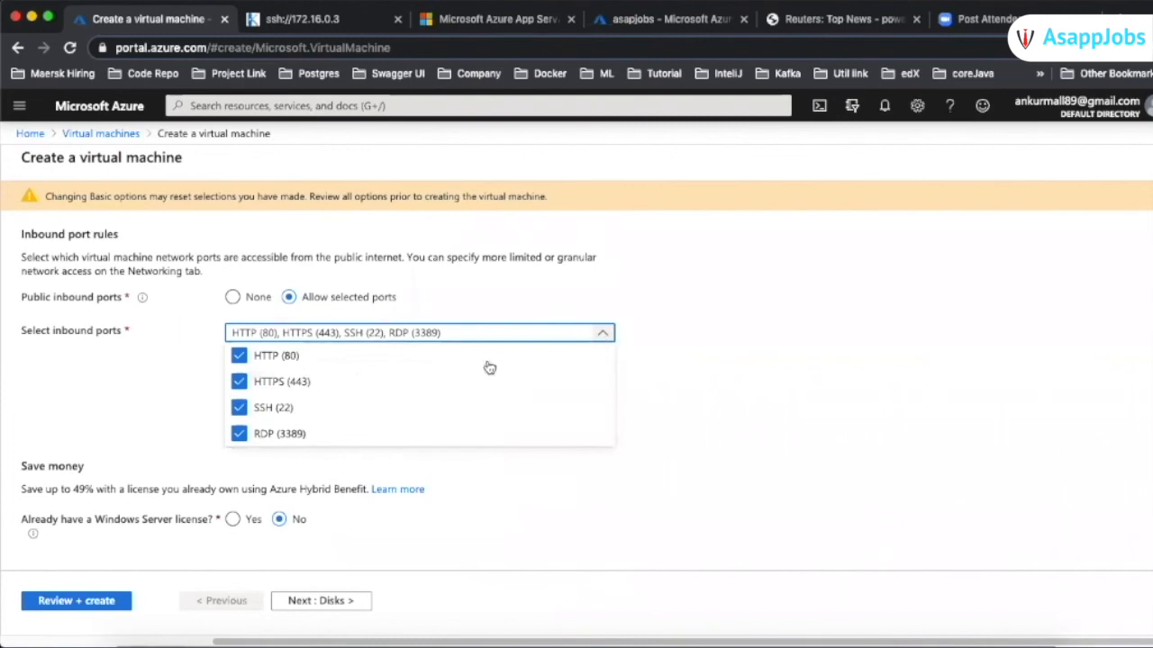
pyautogui.click(239, 357)
pyautogui.click(240, 382)
pyautogui.click(239, 408)
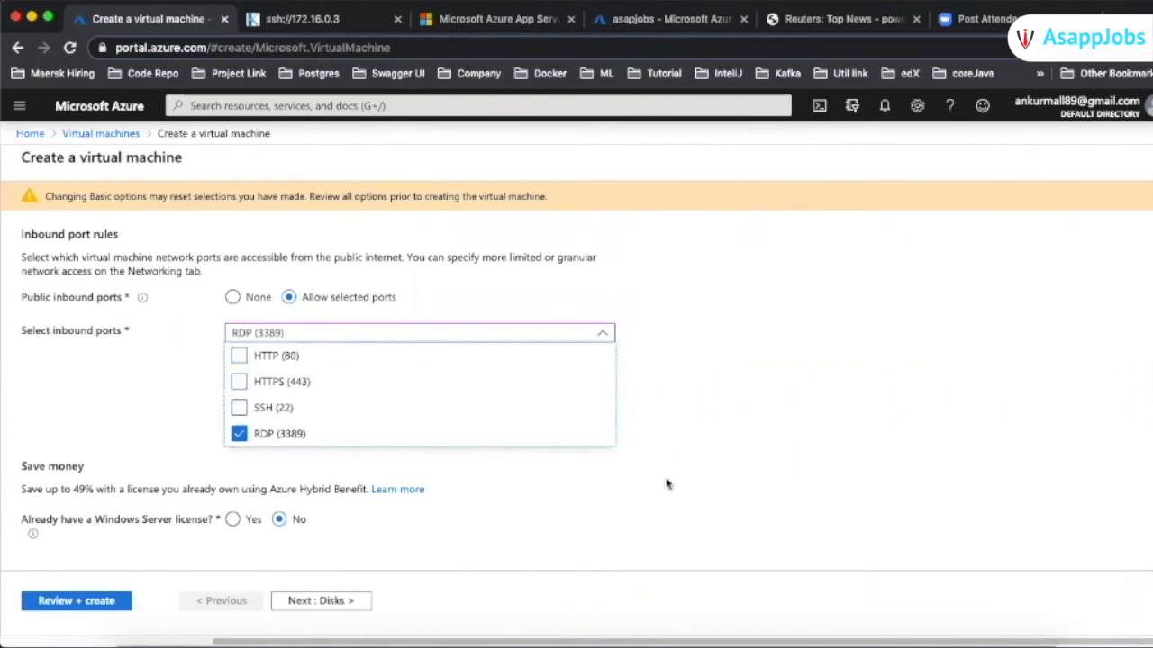
pyautogui.click(669, 481)
# Create a new virtual network named asapvnet with the default address space and subnet for the virtual machine's network interface
pyautogui.click(355, 600)
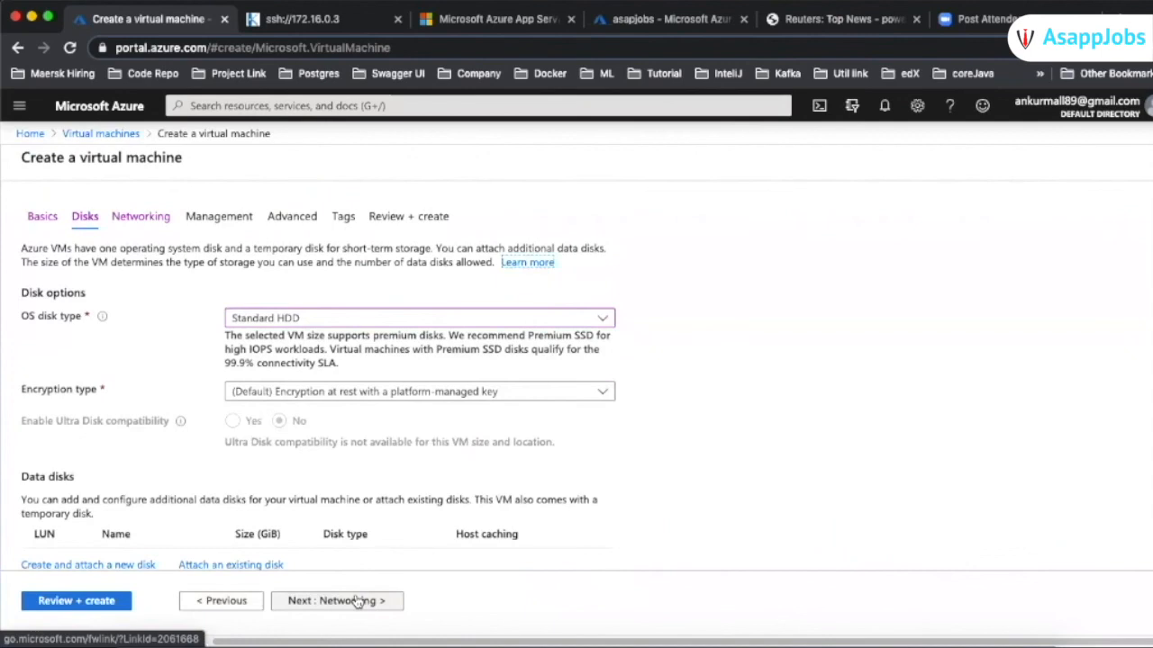
pyautogui.click(358, 601)
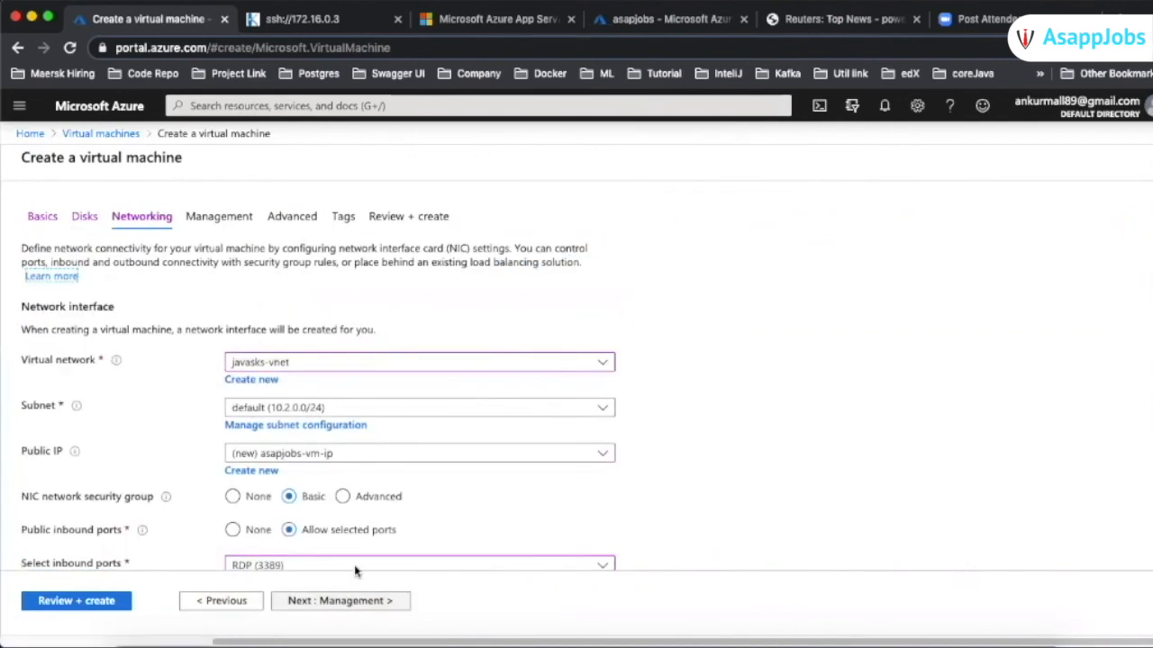
pyautogui.click(266, 382)
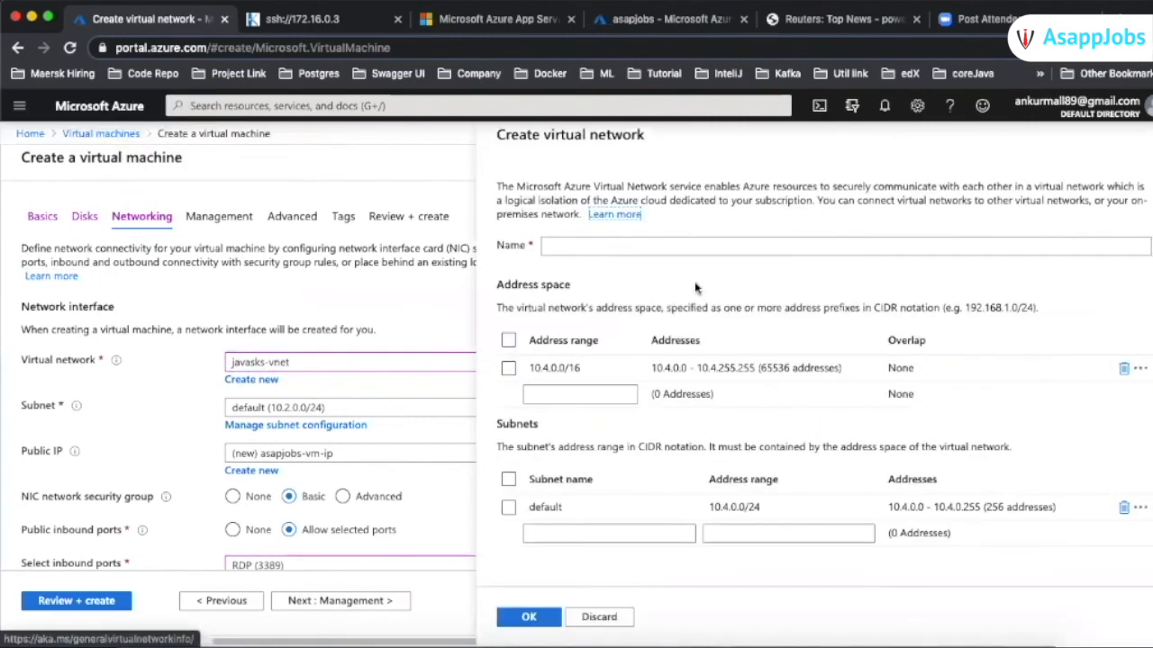
pyautogui.click(646, 245)
pyautogui.write('as')
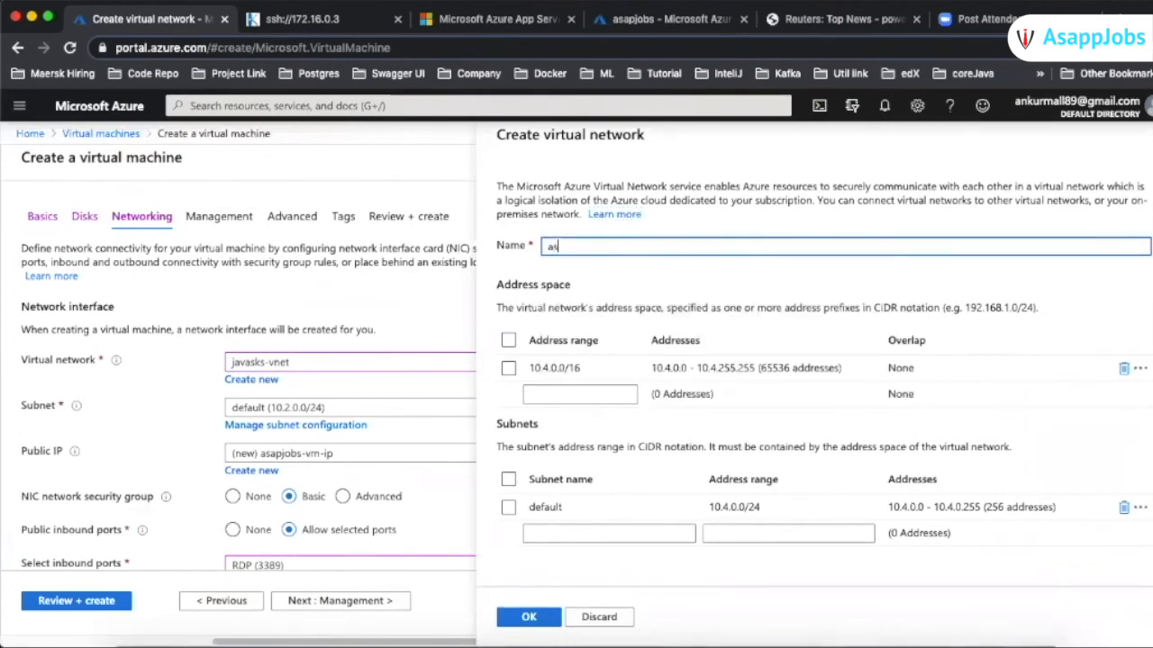
pyautogui.write('apvnet')
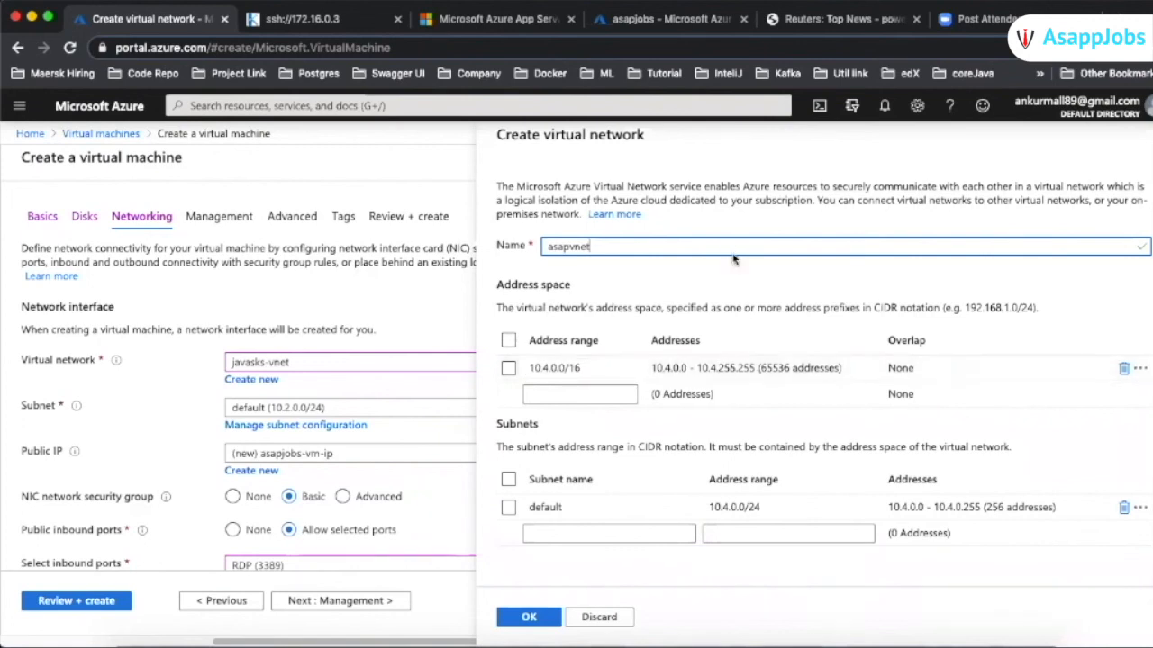
pyautogui.click(538, 617)
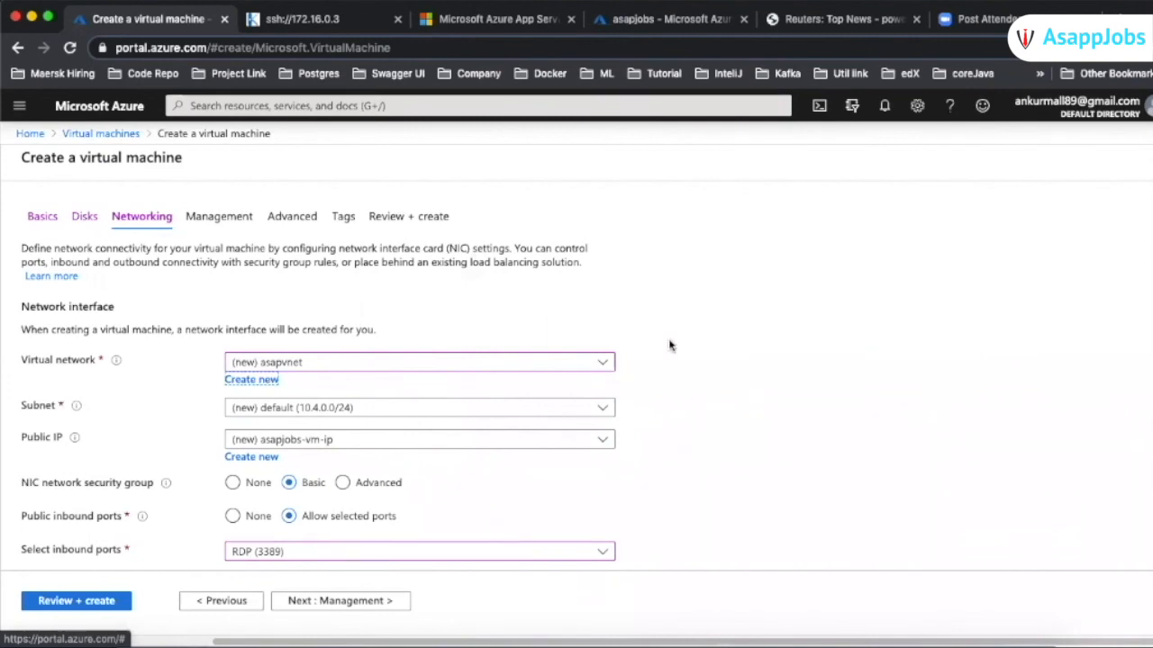
# Switch the virtual machine's network interface to the existing virtual network javasks-vnet and check the remaining networking settings
pyautogui.click(602, 364)
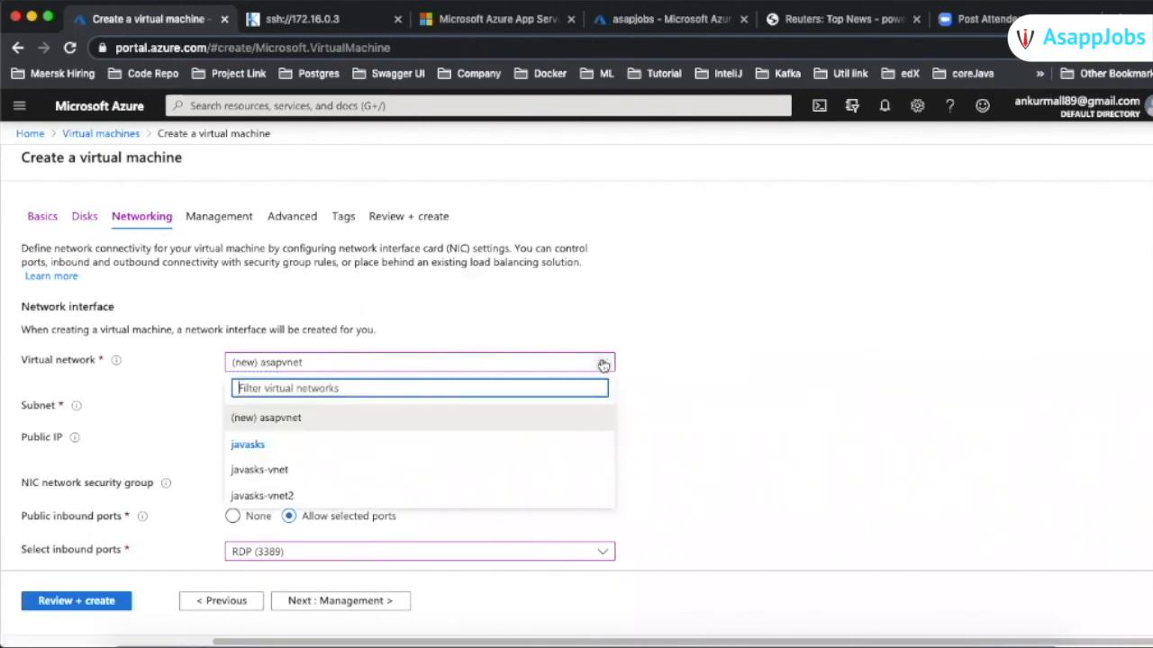
pyautogui.click(507, 361)
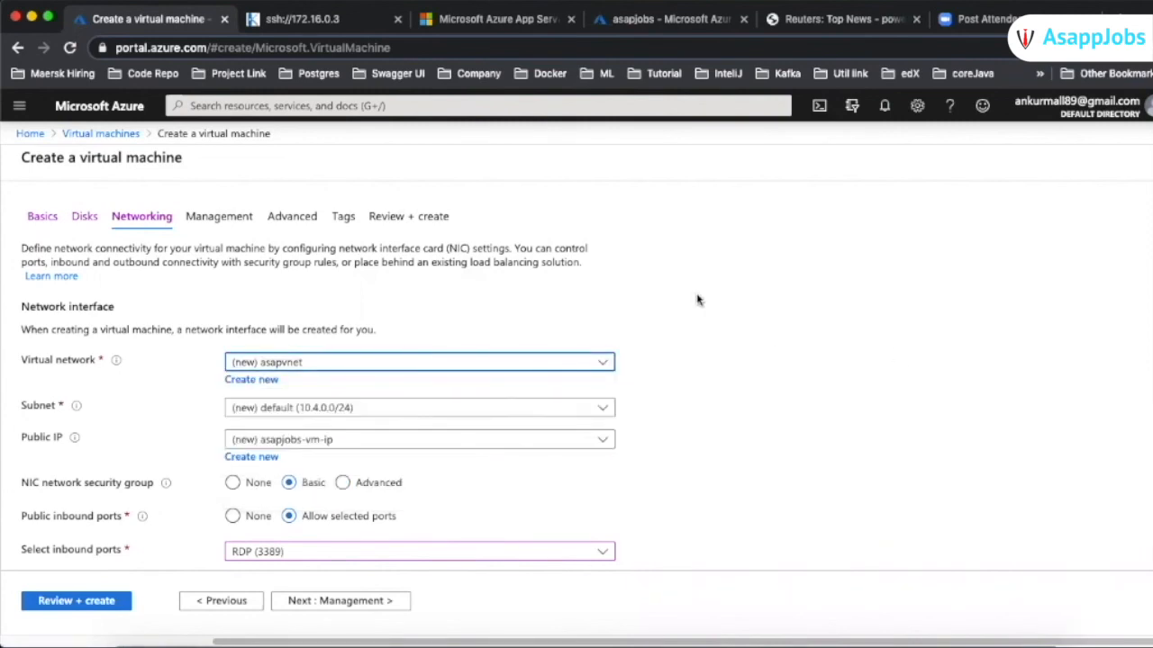
pyautogui.click(340, 363)
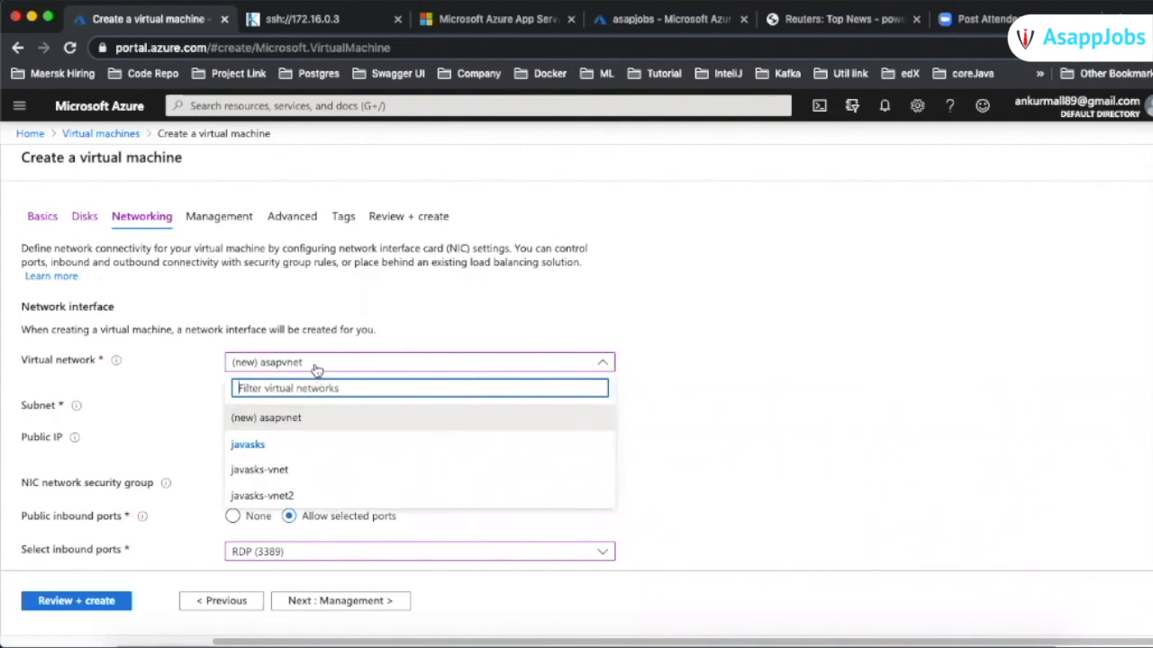
pyautogui.click(299, 469)
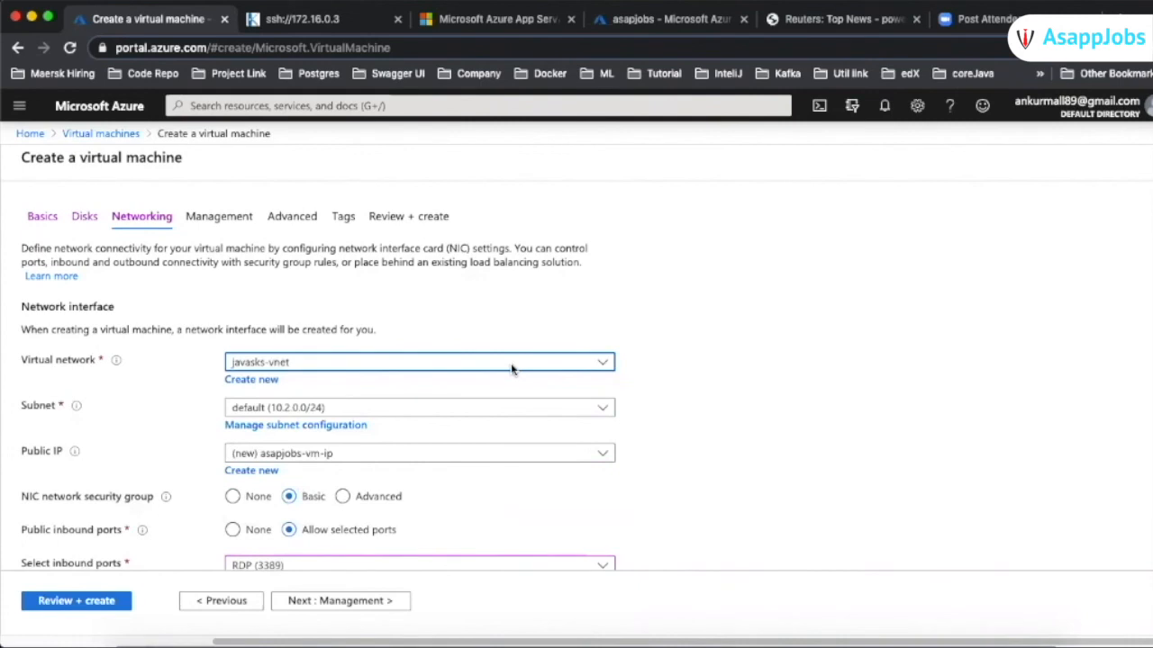
pyautogui.scroll(-3, 859, 376)
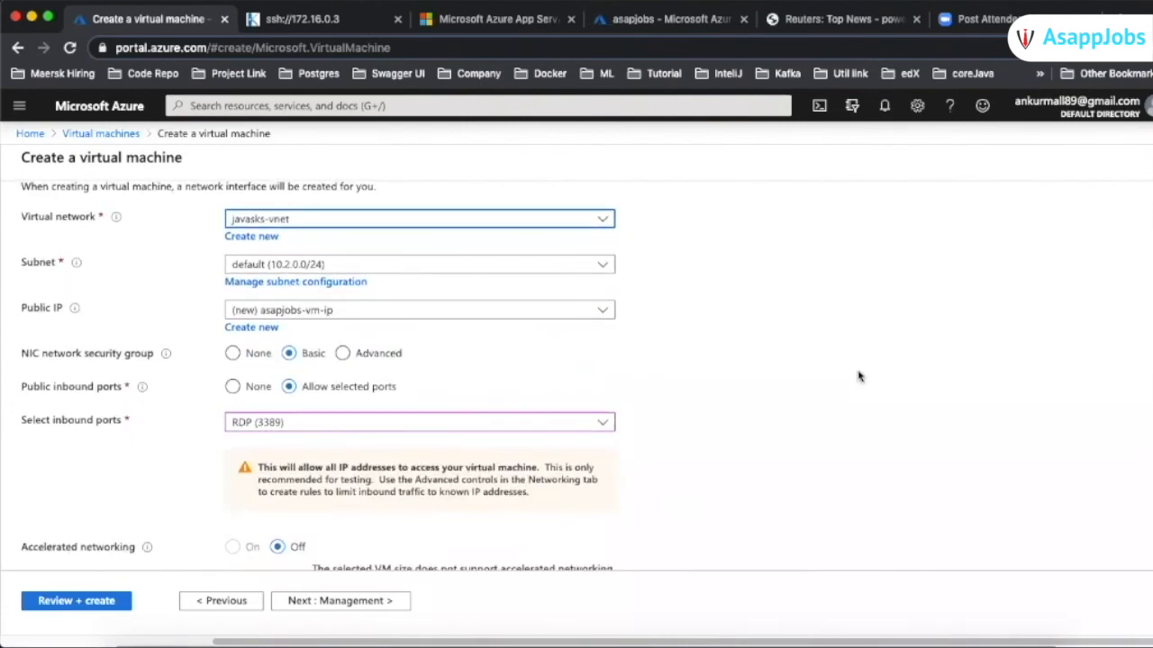
pyautogui.scroll(-3, 858, 377)
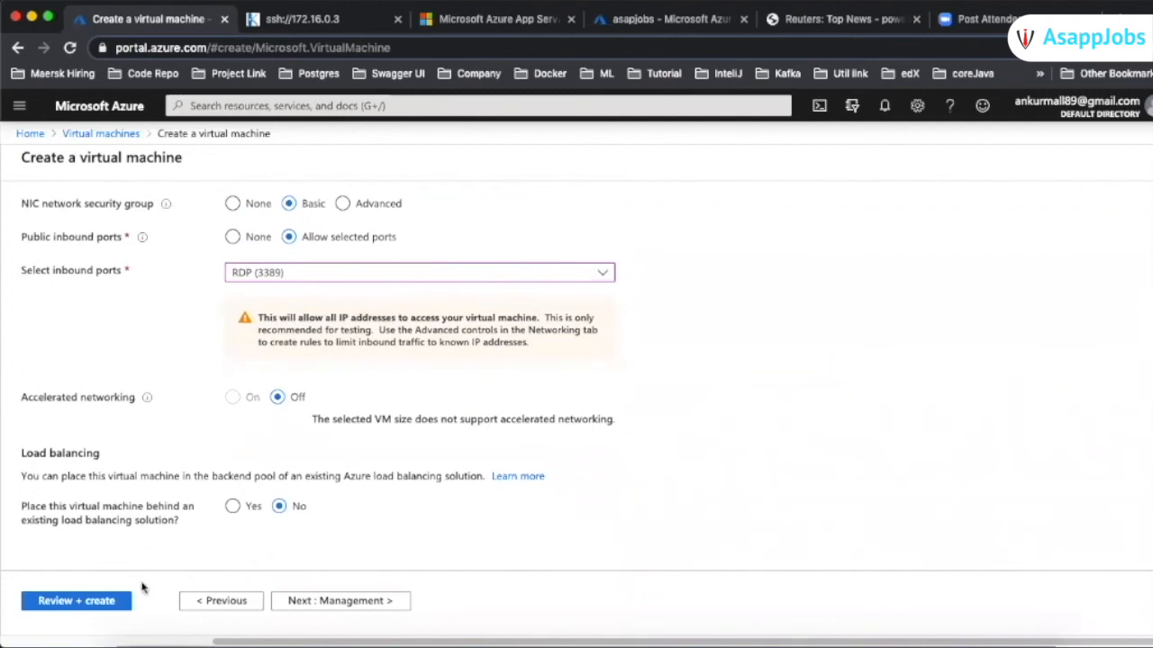
# Validate the virtual machine configuration, review its pricing, terms and settings summary, and submit it for creation
pyautogui.click(112, 603)
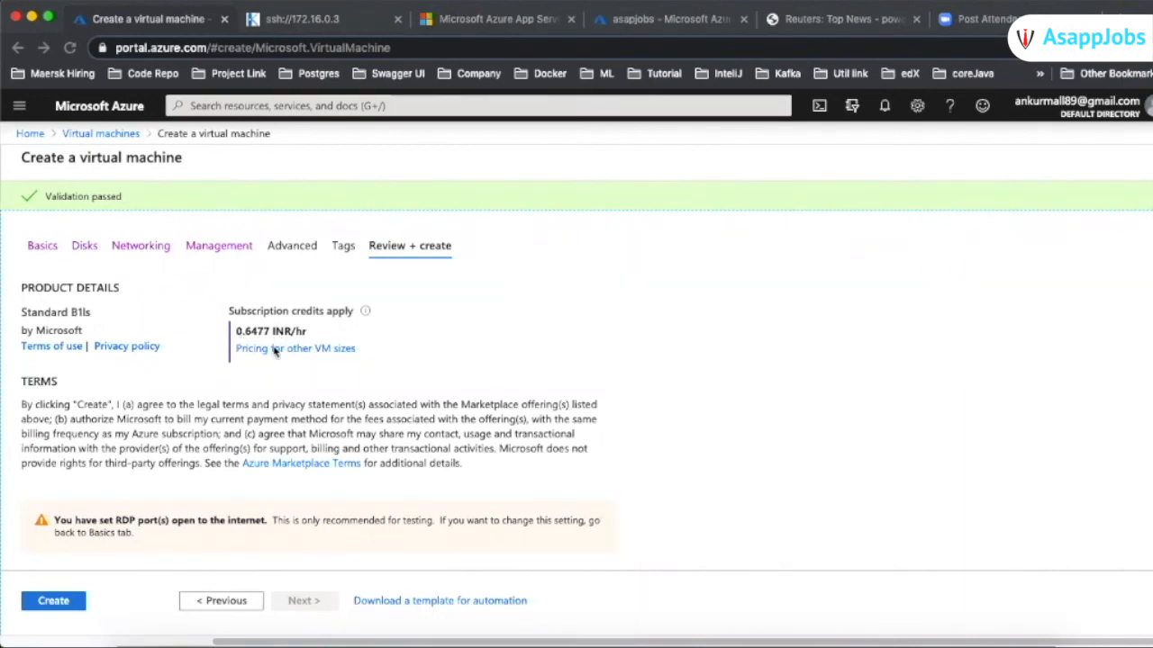
pyautogui.scroll(-2, 285, 410)
pyautogui.scroll(2, 285, 410)
pyautogui.scroll(-10, 285, 410)
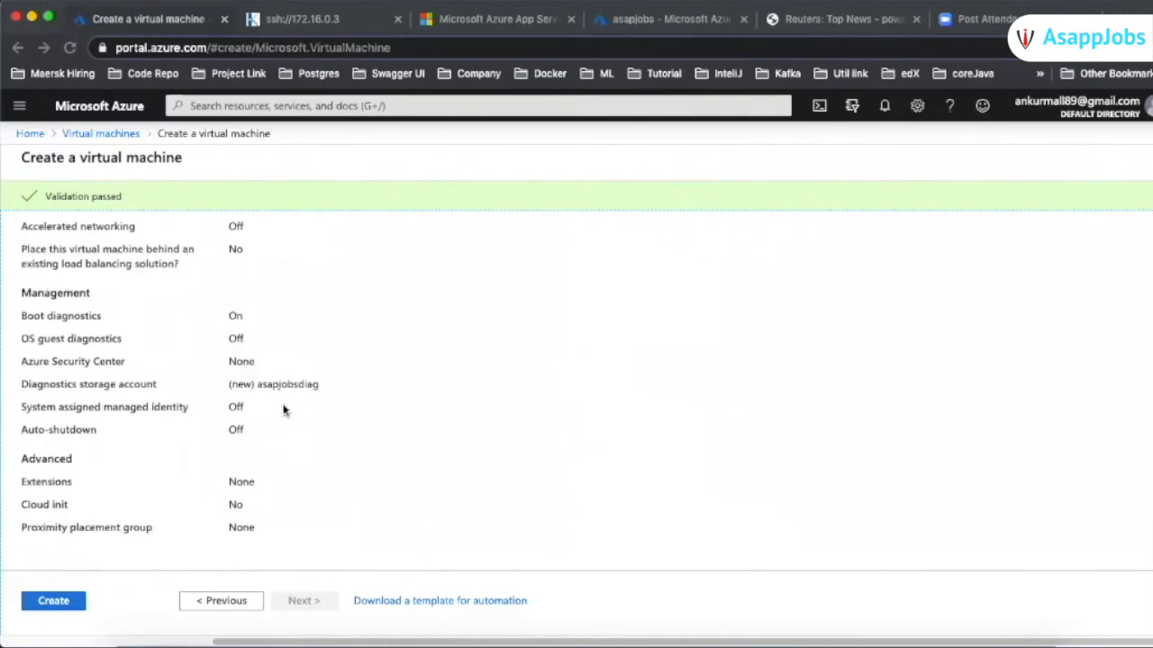
pyautogui.click(60, 600)
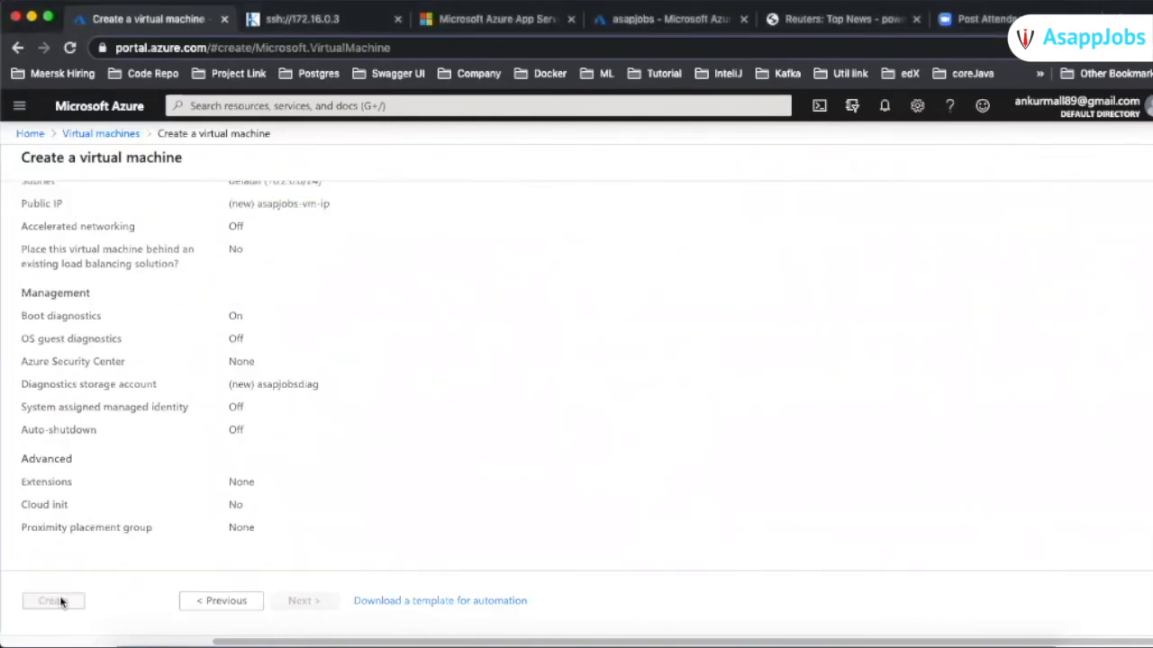